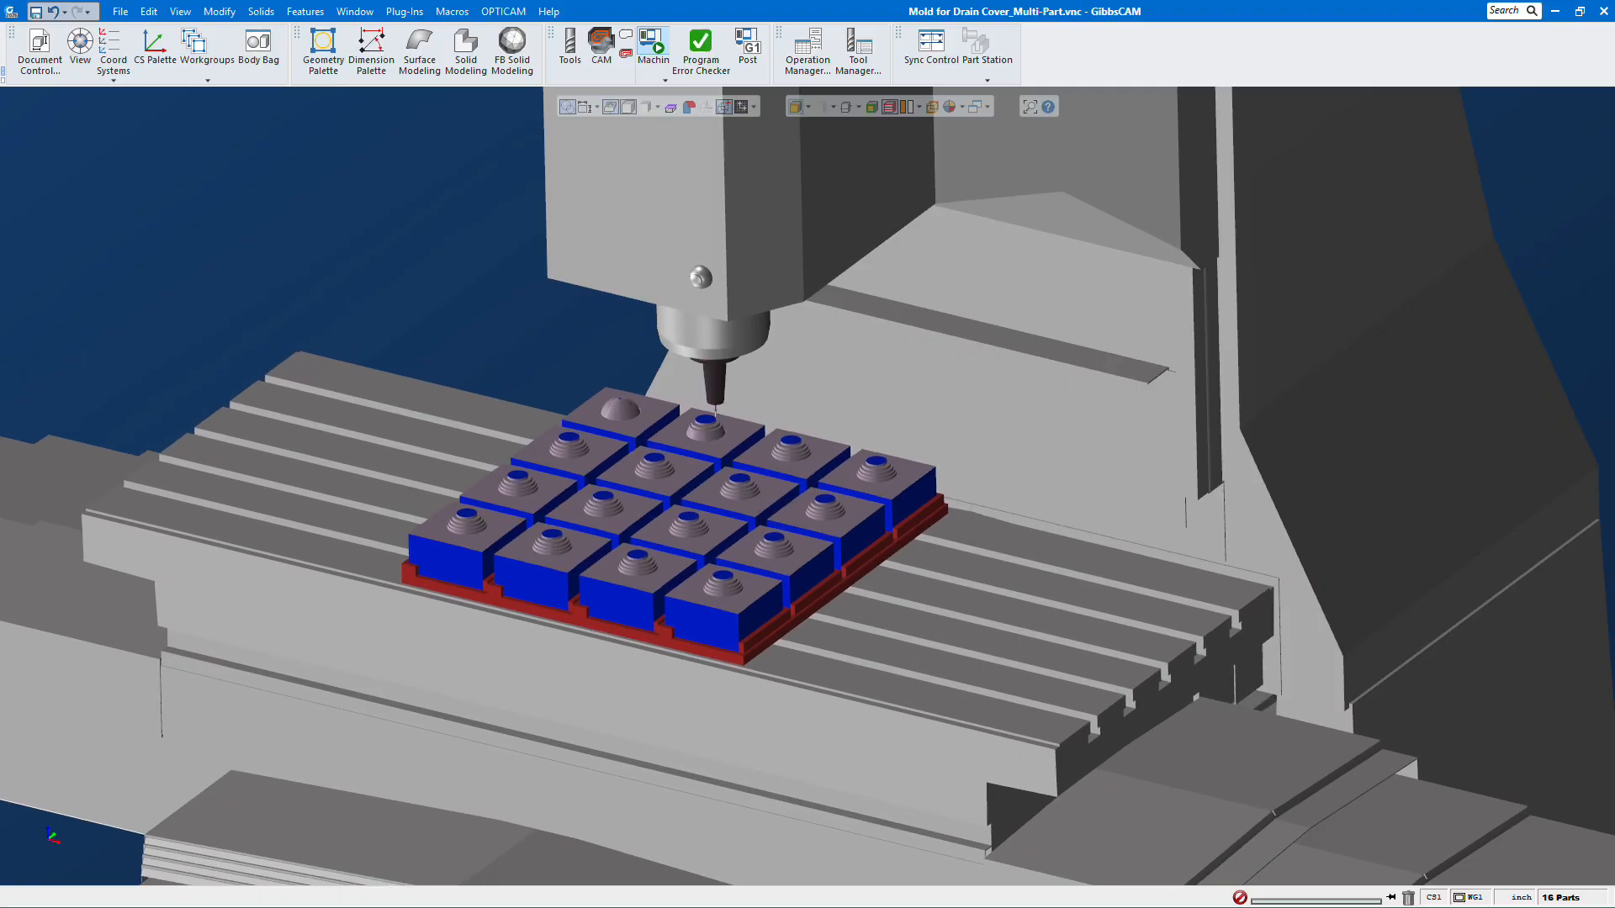
- Display the part's tool list and machining operations for review, and hide both lists again
click(1526, 707)
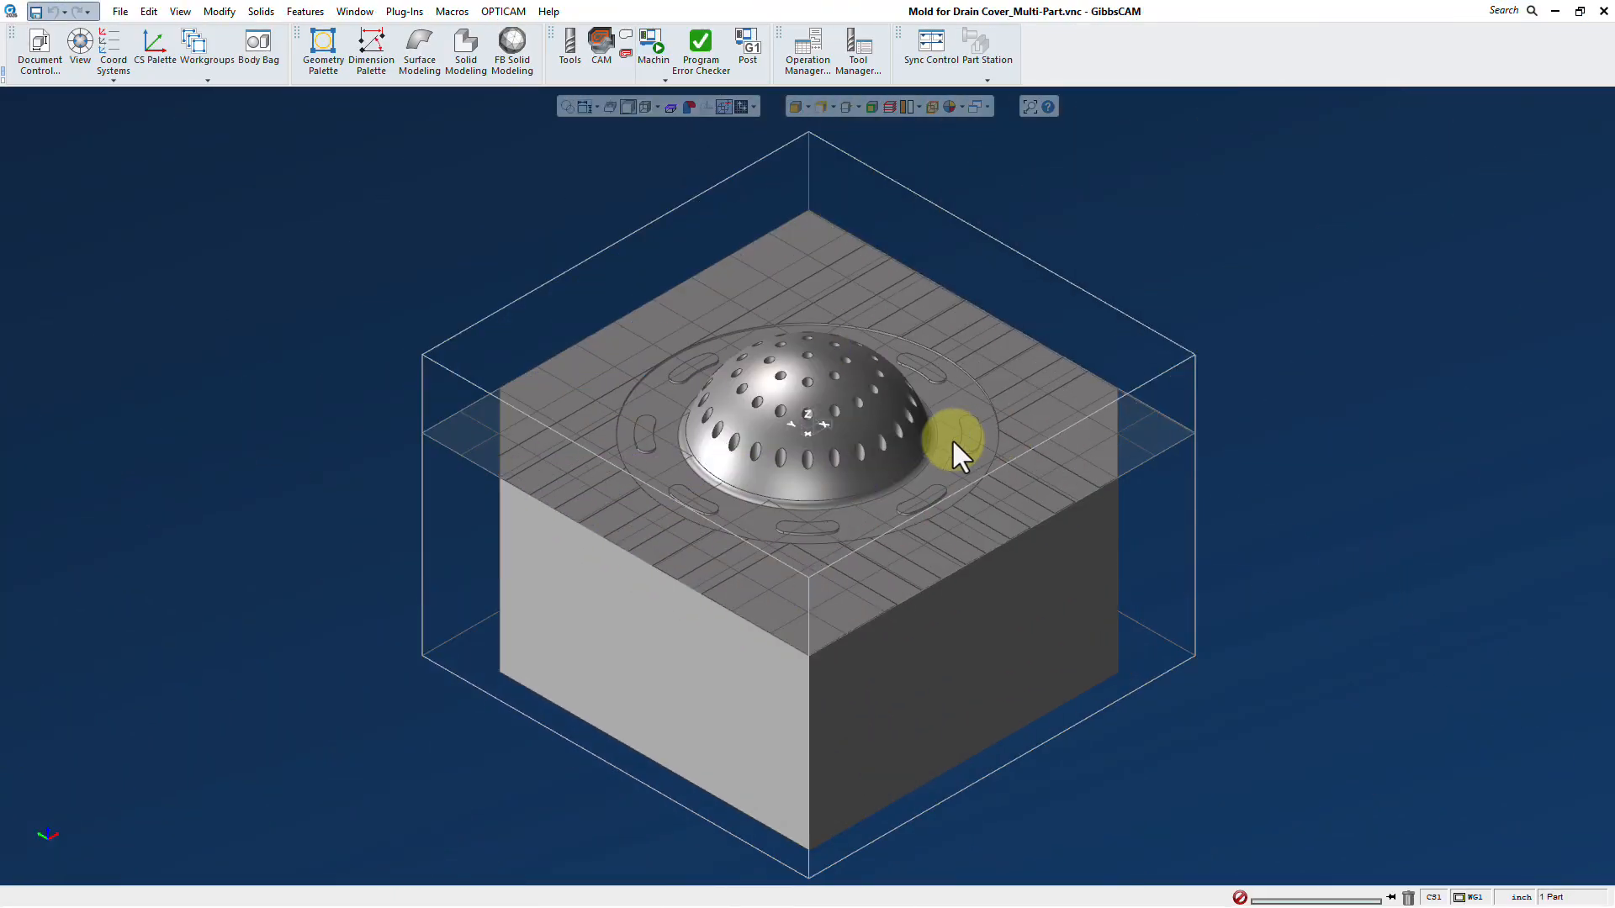
click(570, 50)
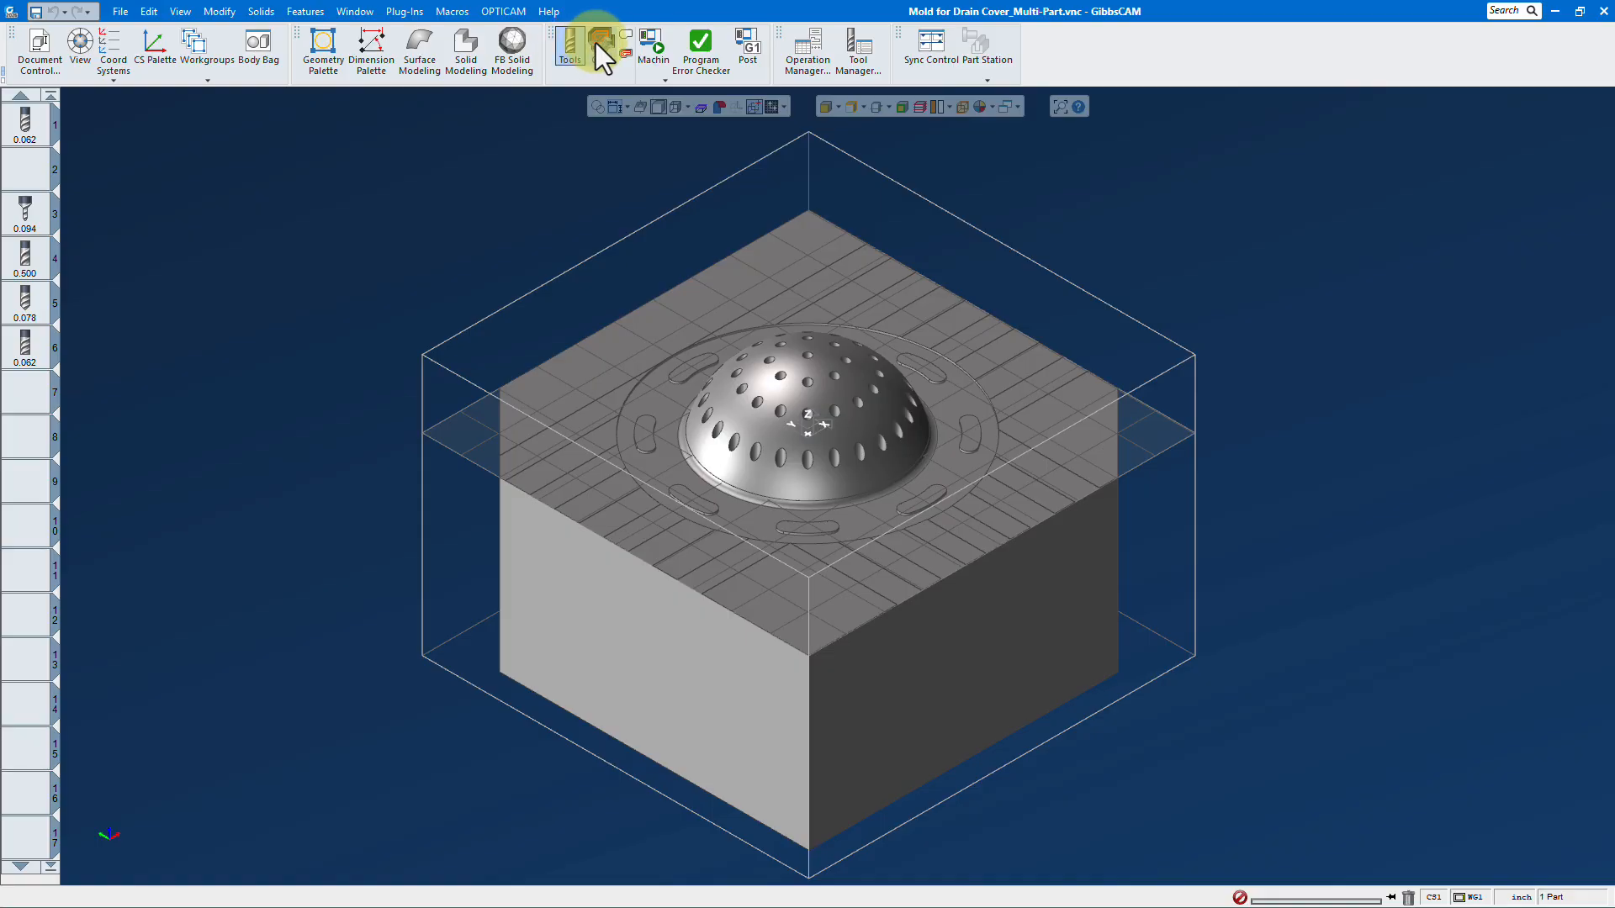
click(599, 44)
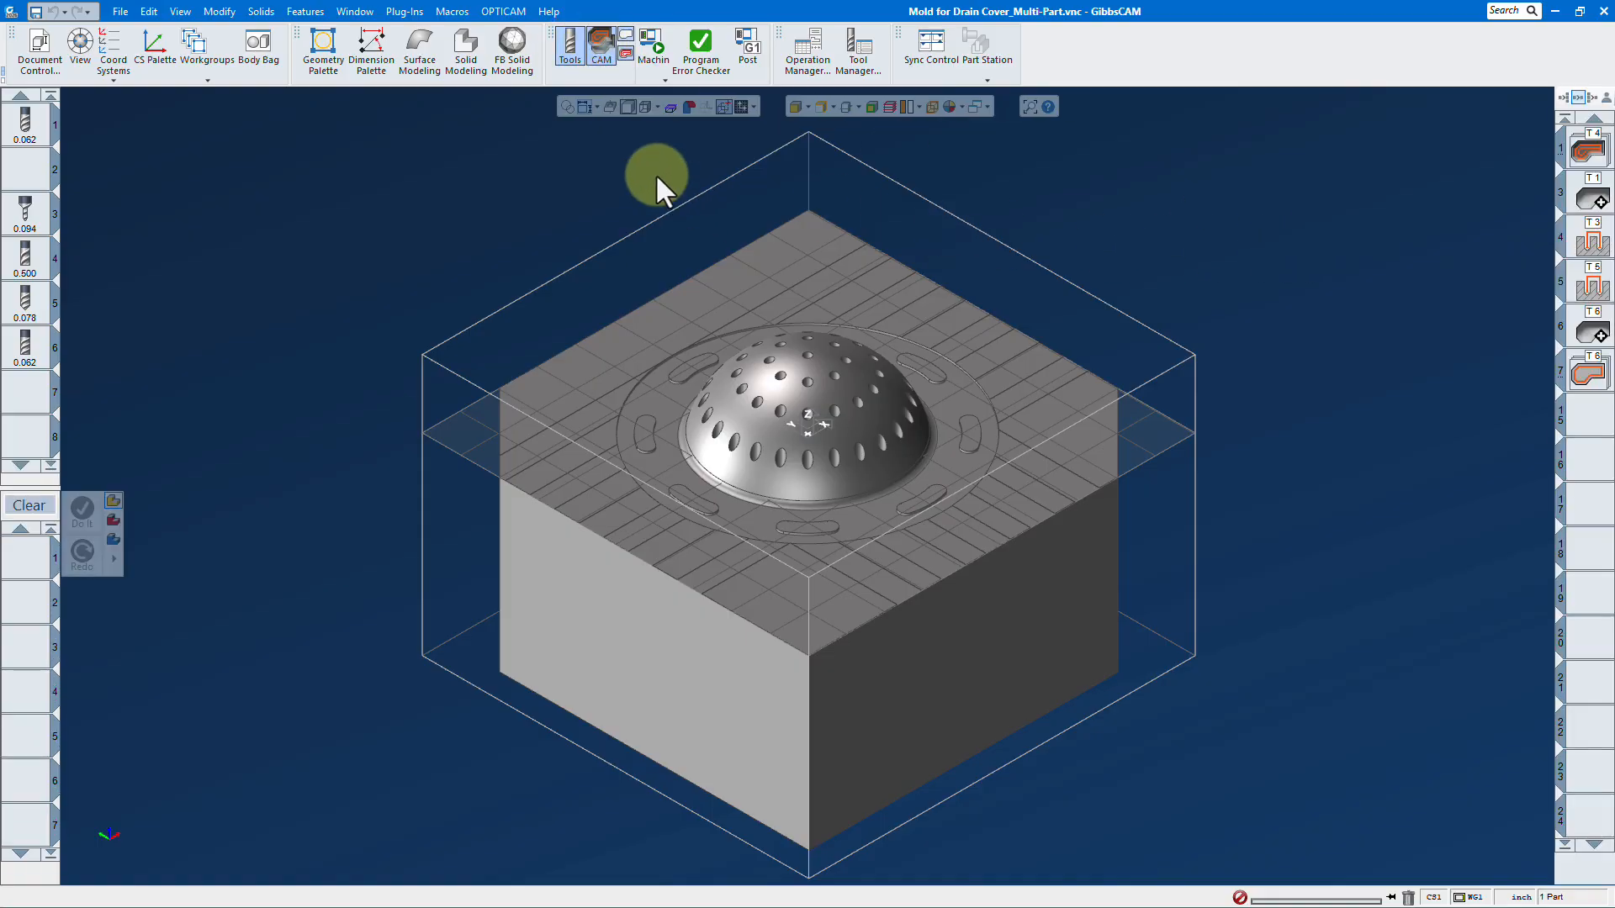
click(600, 52)
click(570, 54)
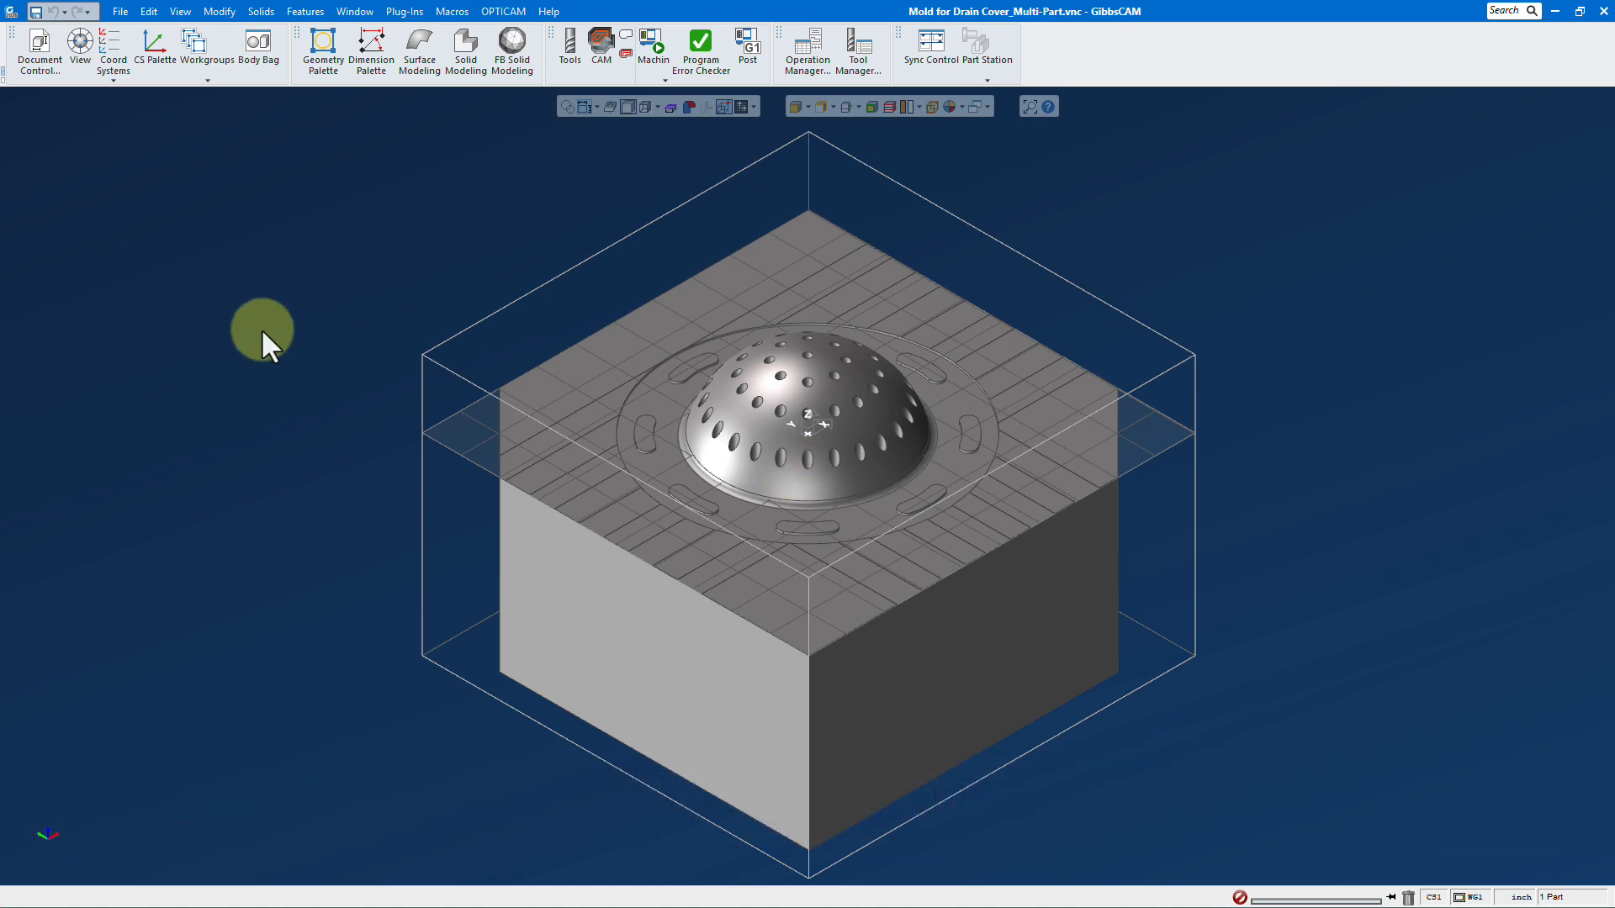
- Set the document's multi-part type to Part Duplication
click(31, 43)
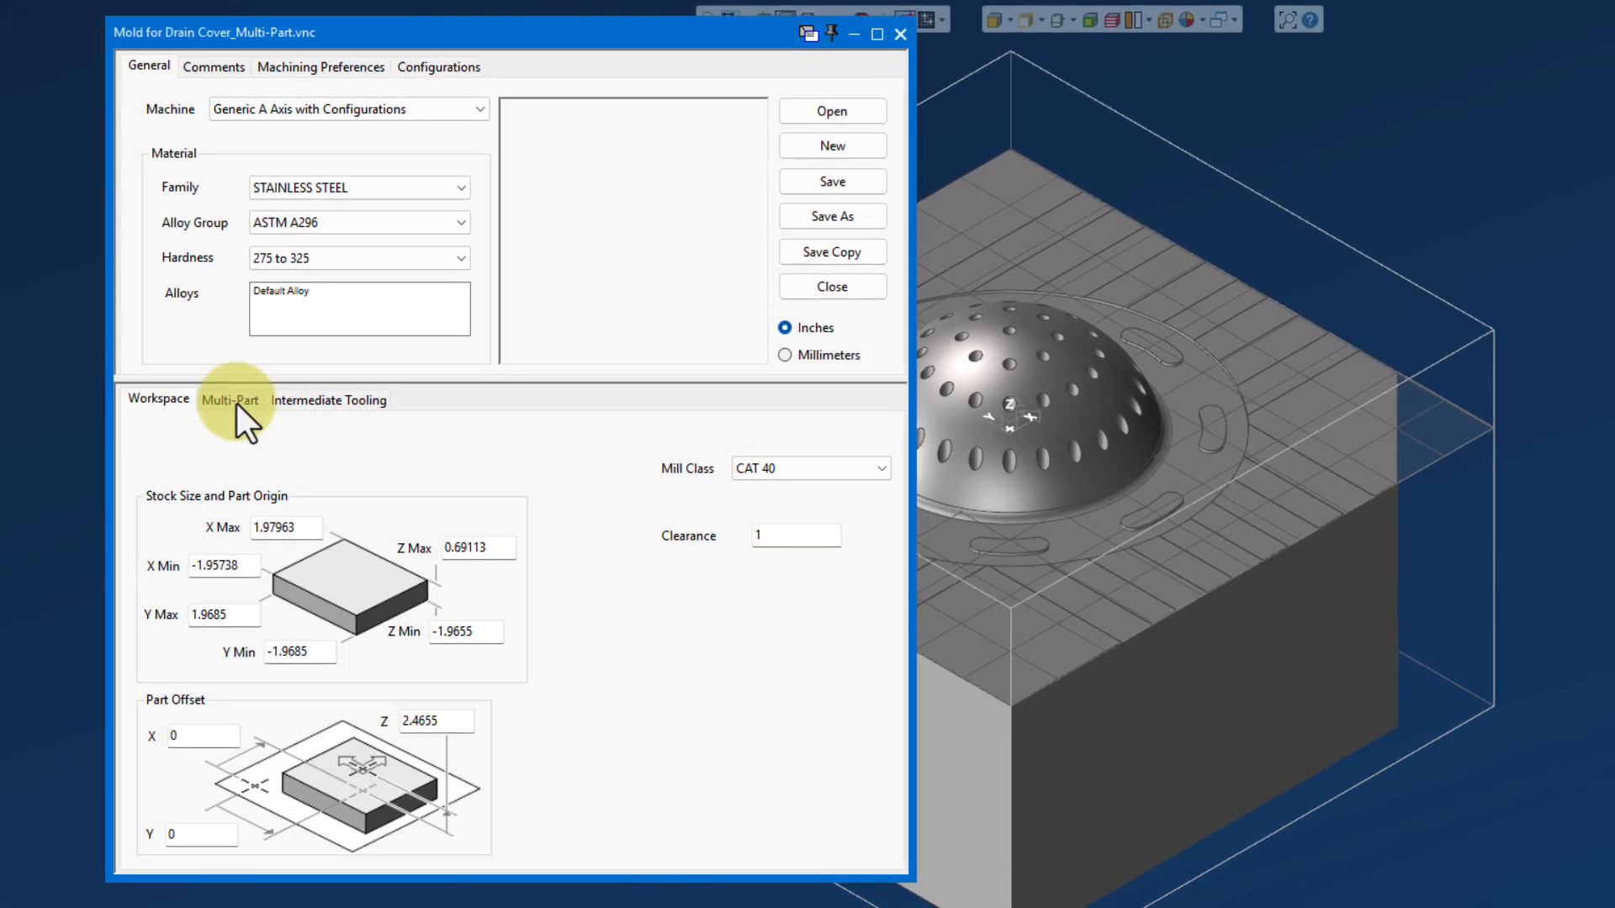
click(236, 402)
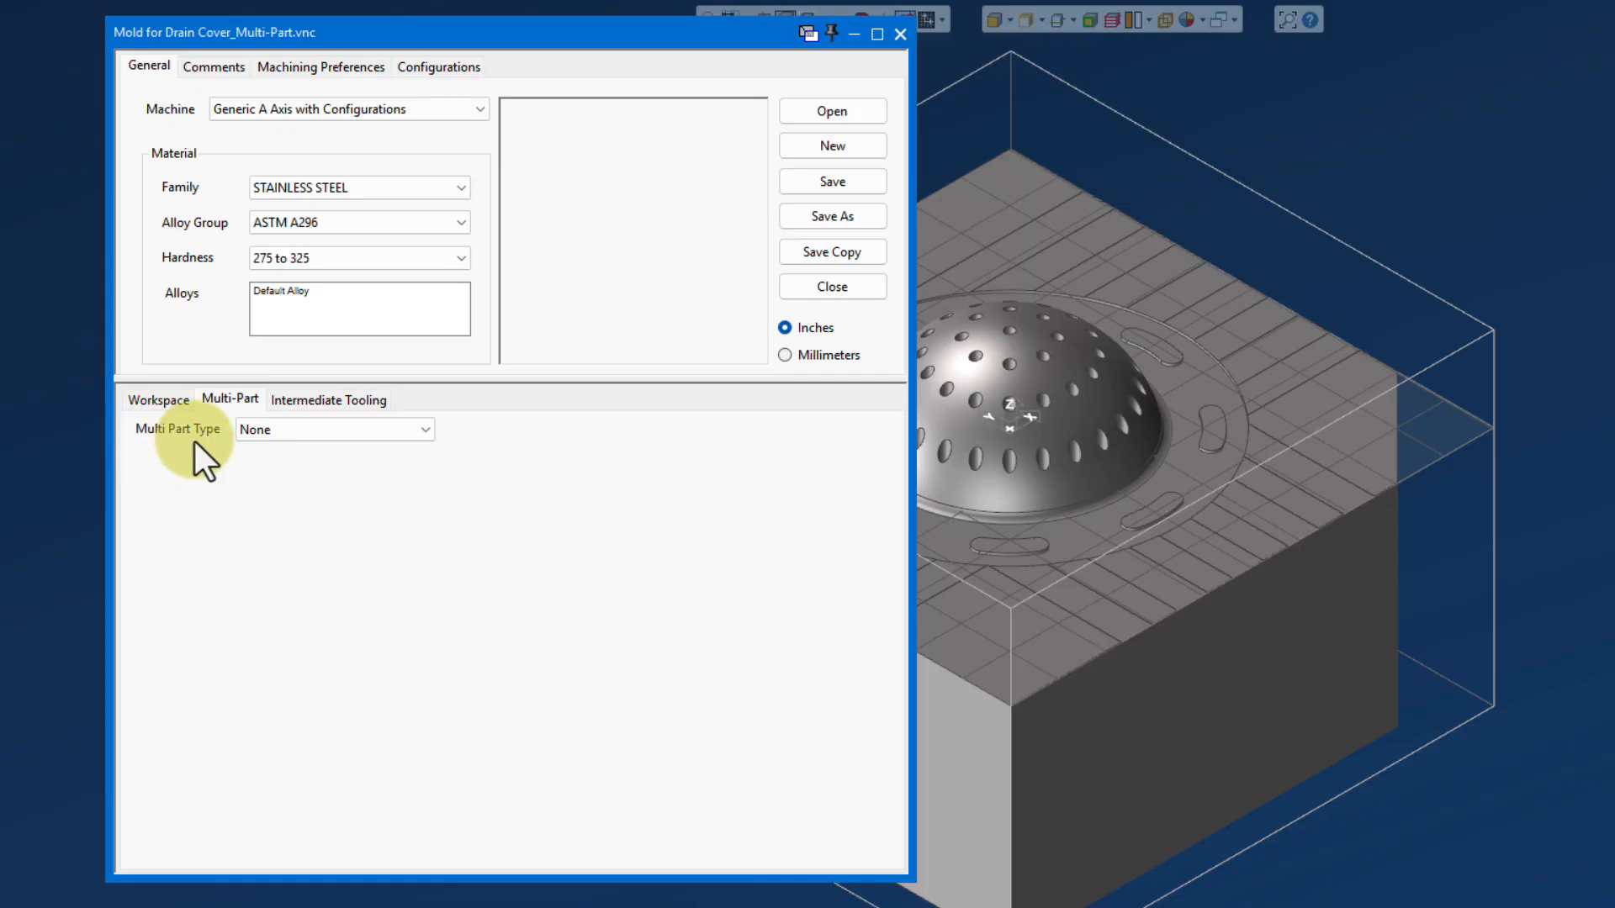
click(423, 436)
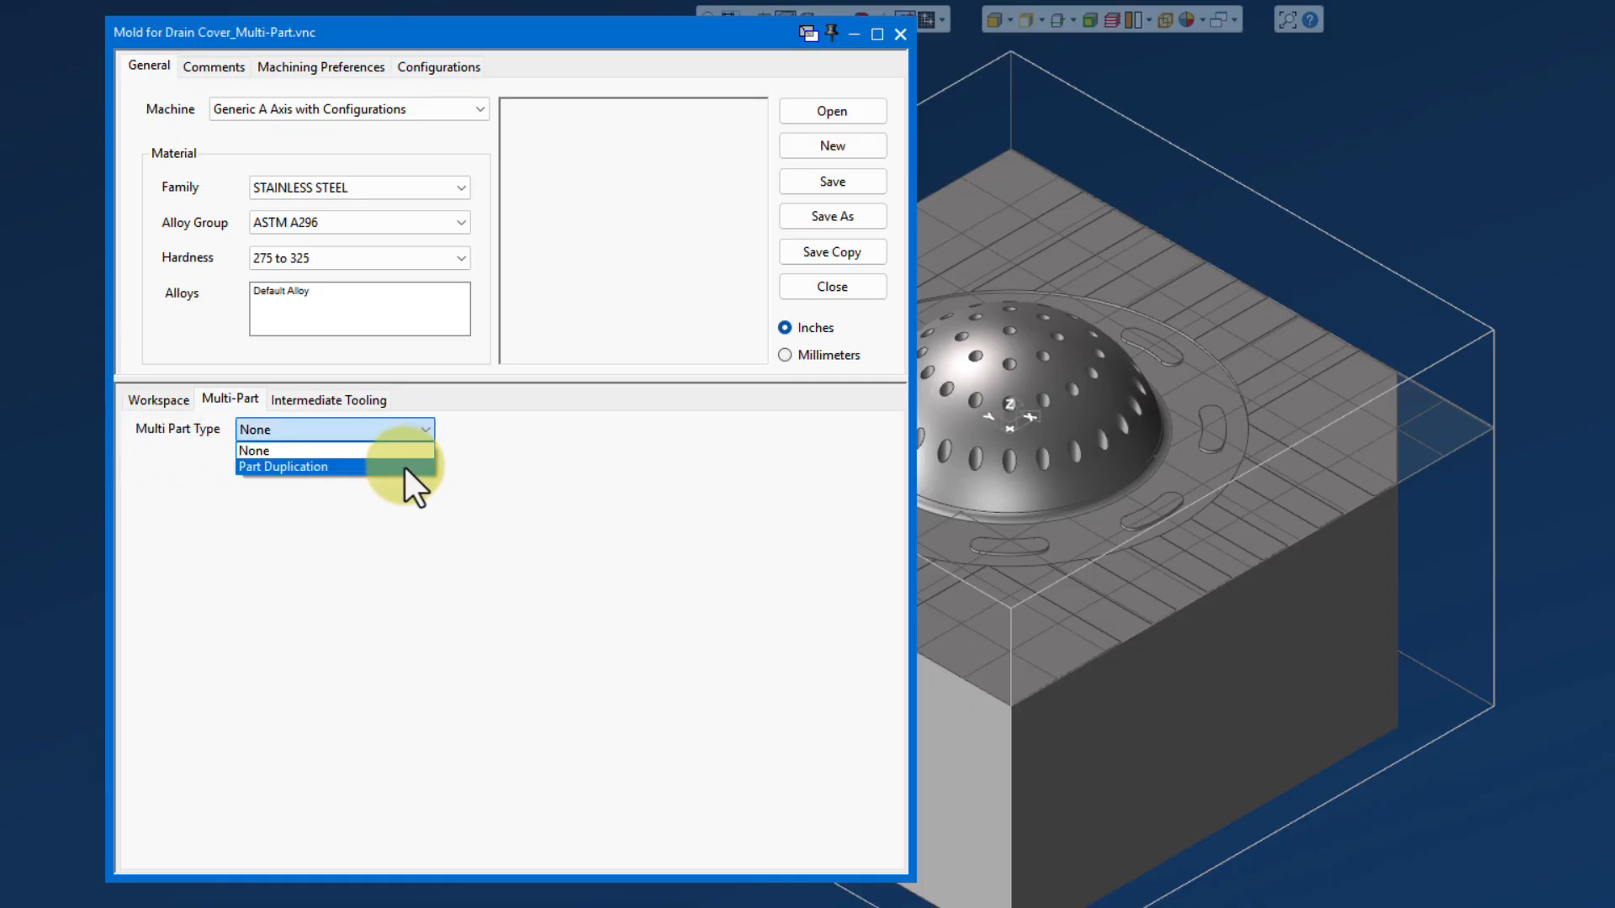
click(405, 468)
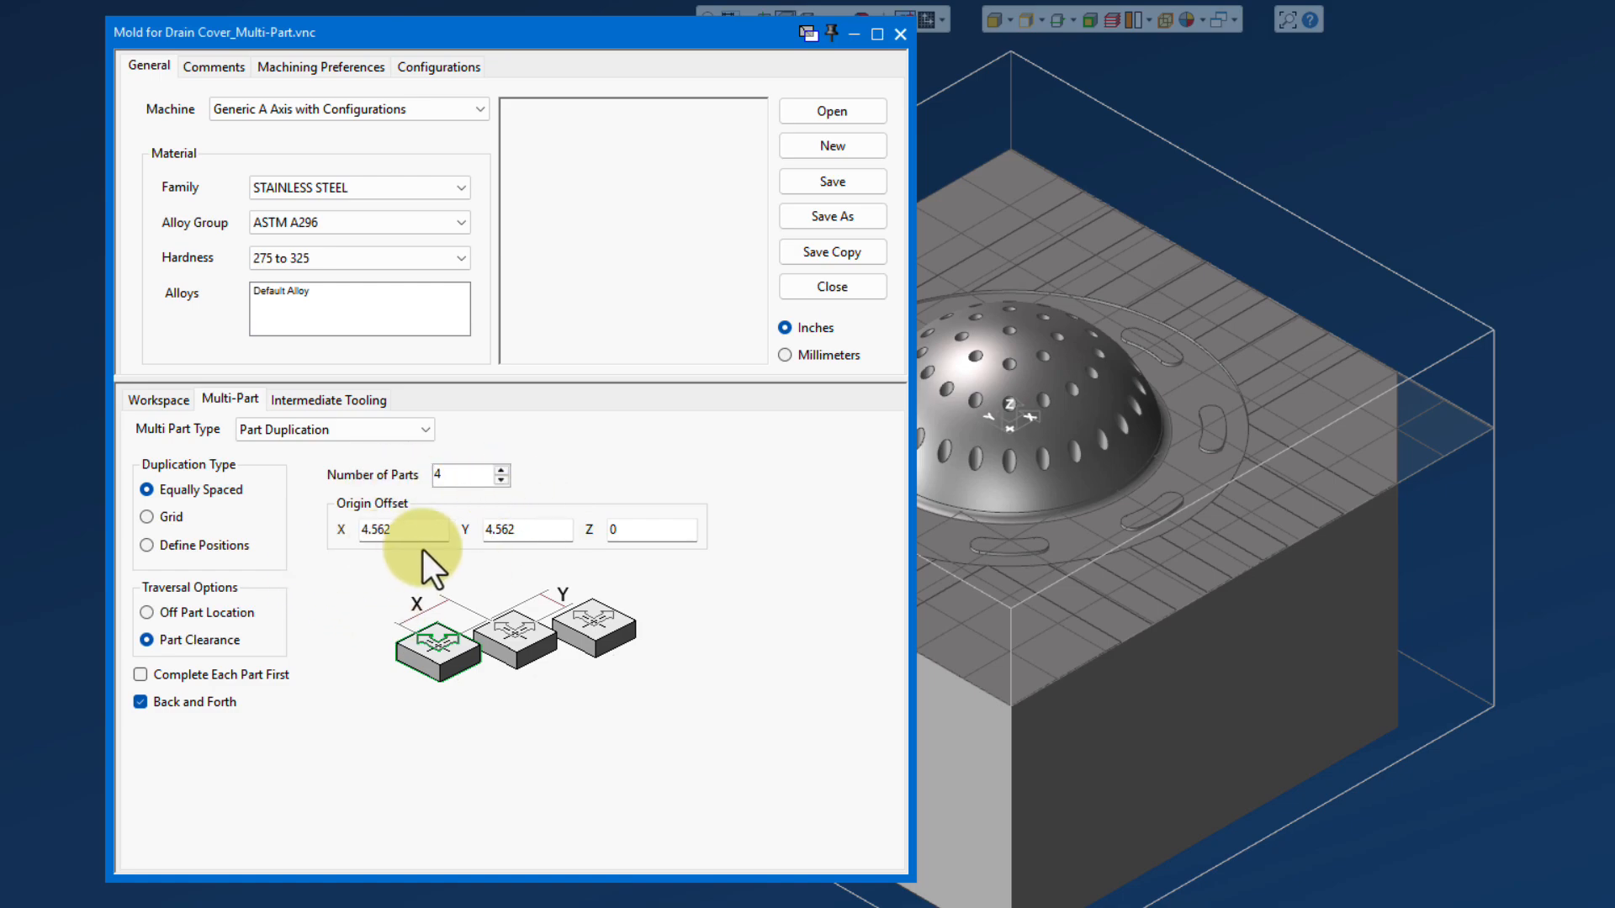
- Set the Y origin offset of the equally spaced parts to 0 and close the document settings
double_click(541, 532)
text(0)
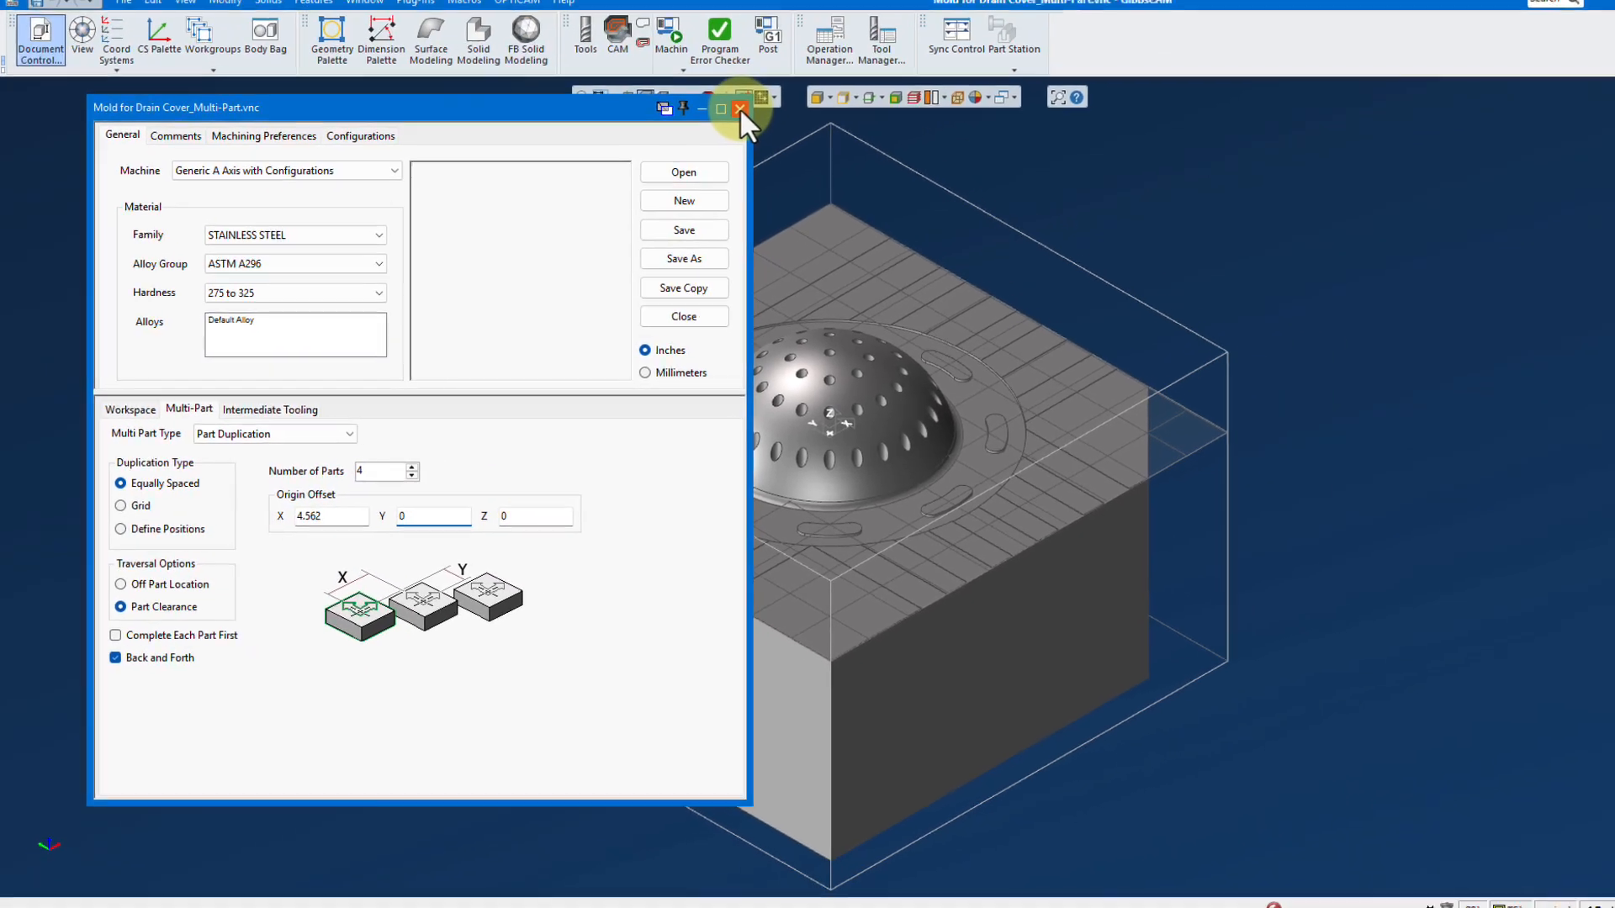
click(740, 108)
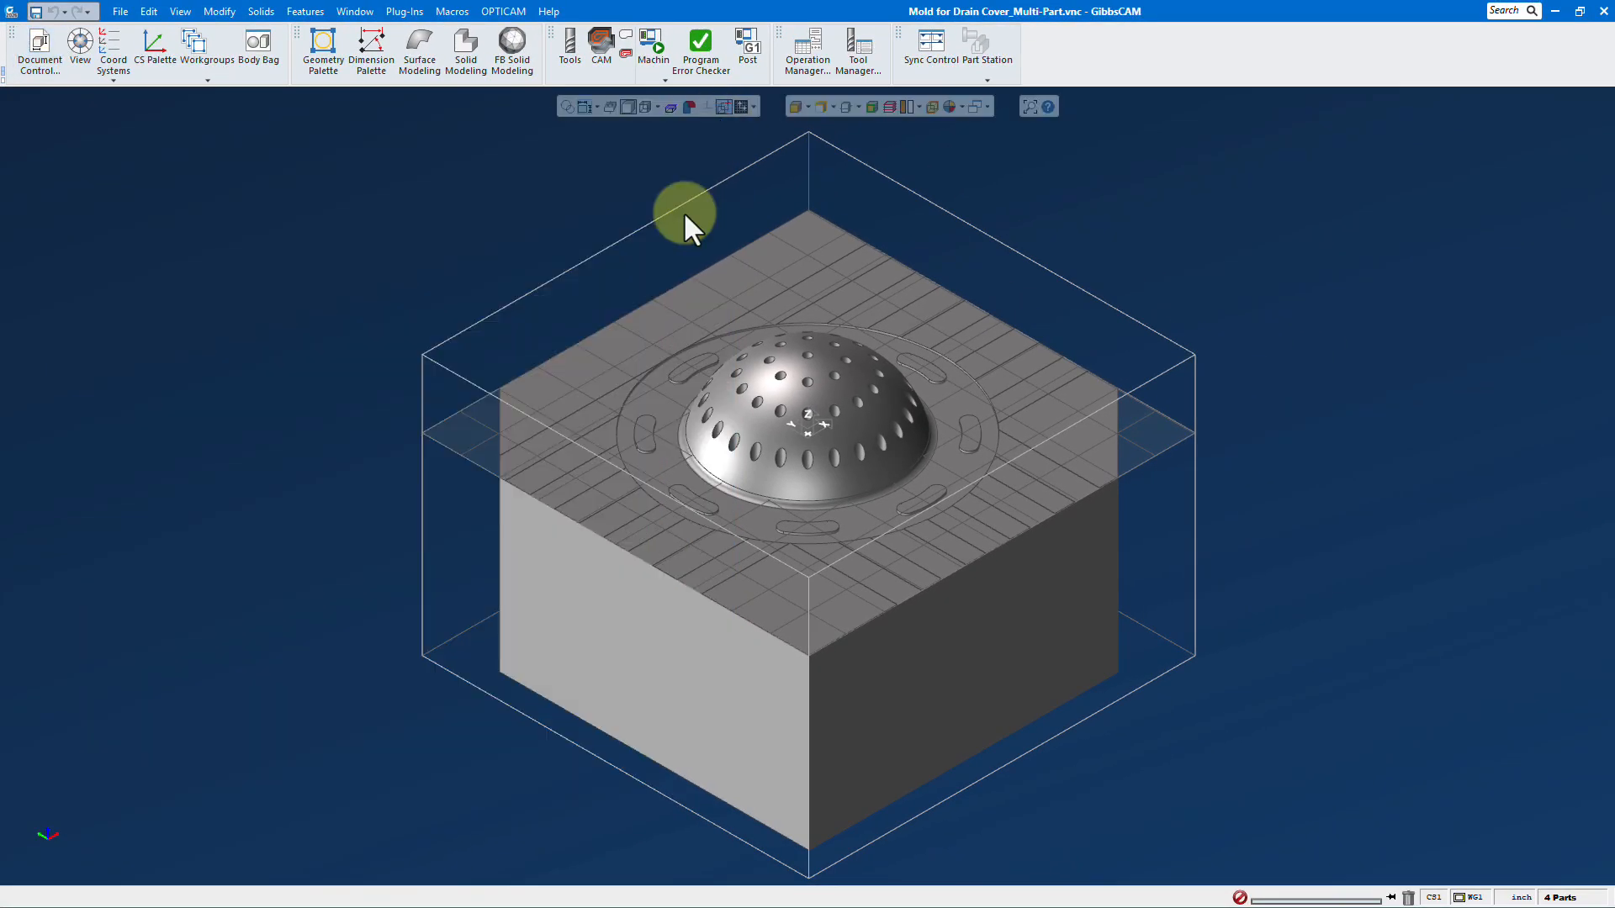
- Display the row of equally spaced parts in Op Sim, inspect their layout, and close the simulation
click(664, 78)
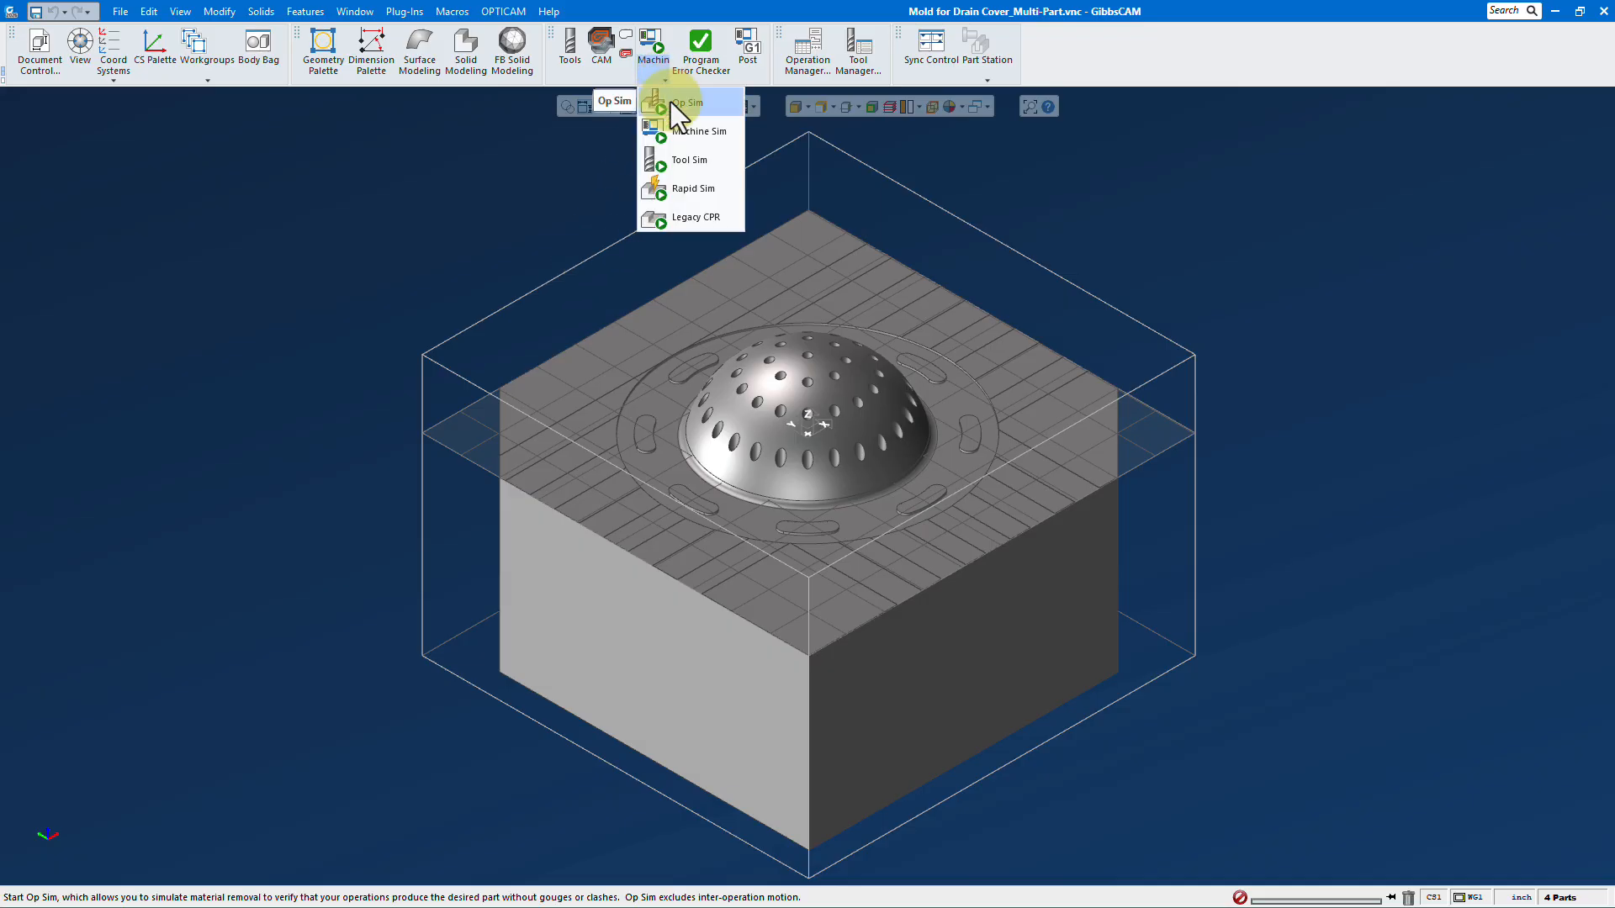
click(669, 103)
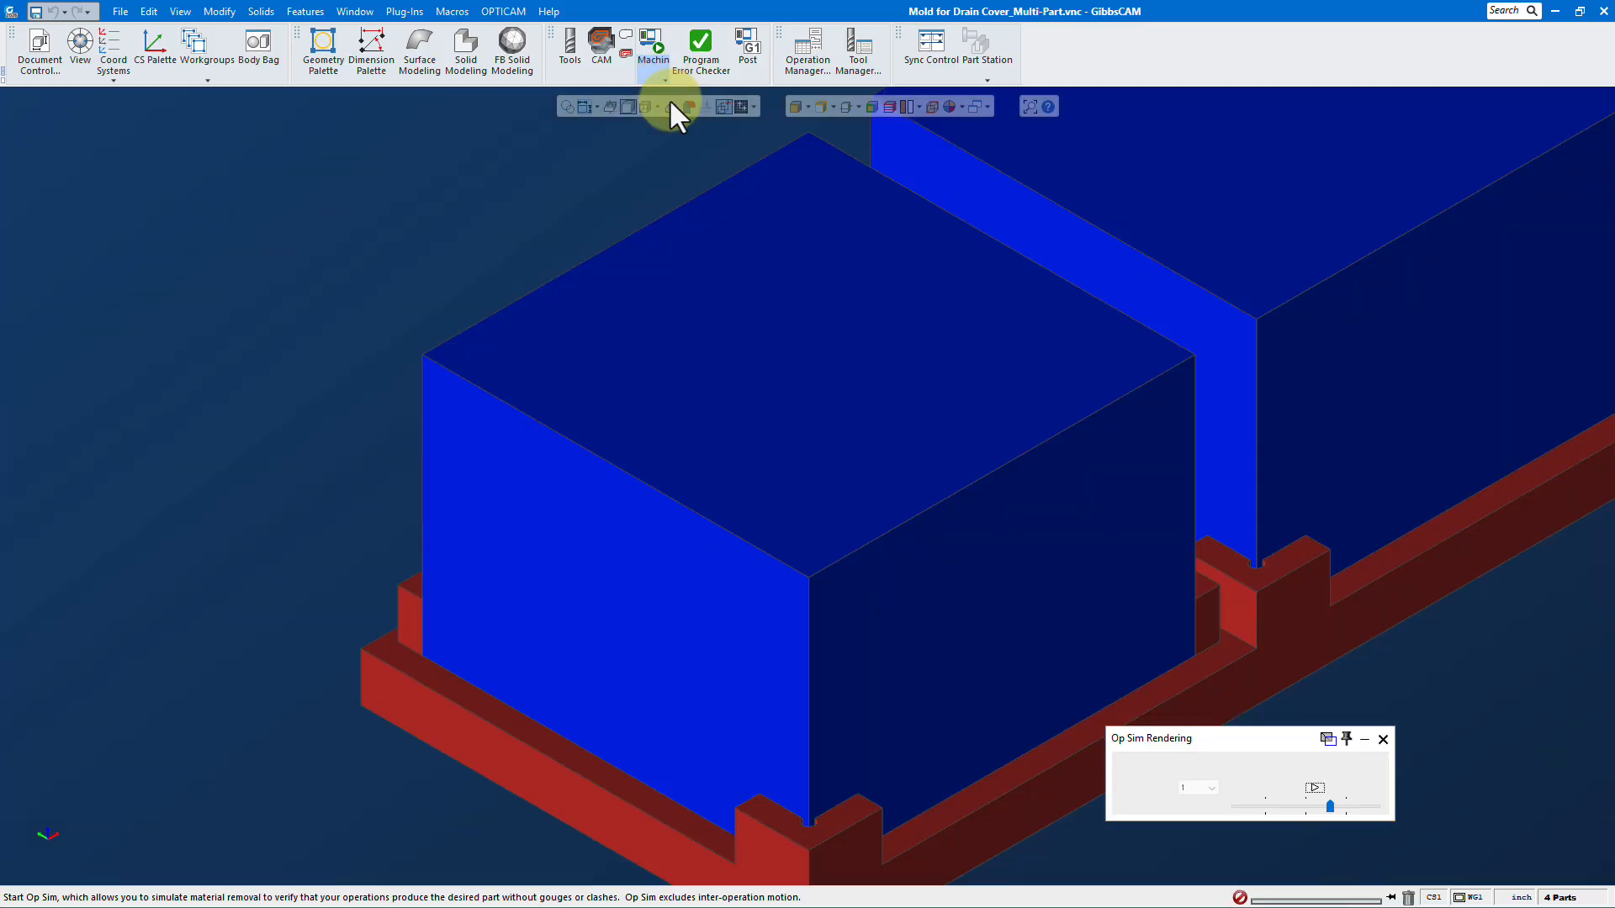
scroll(376, 401, down, 5)
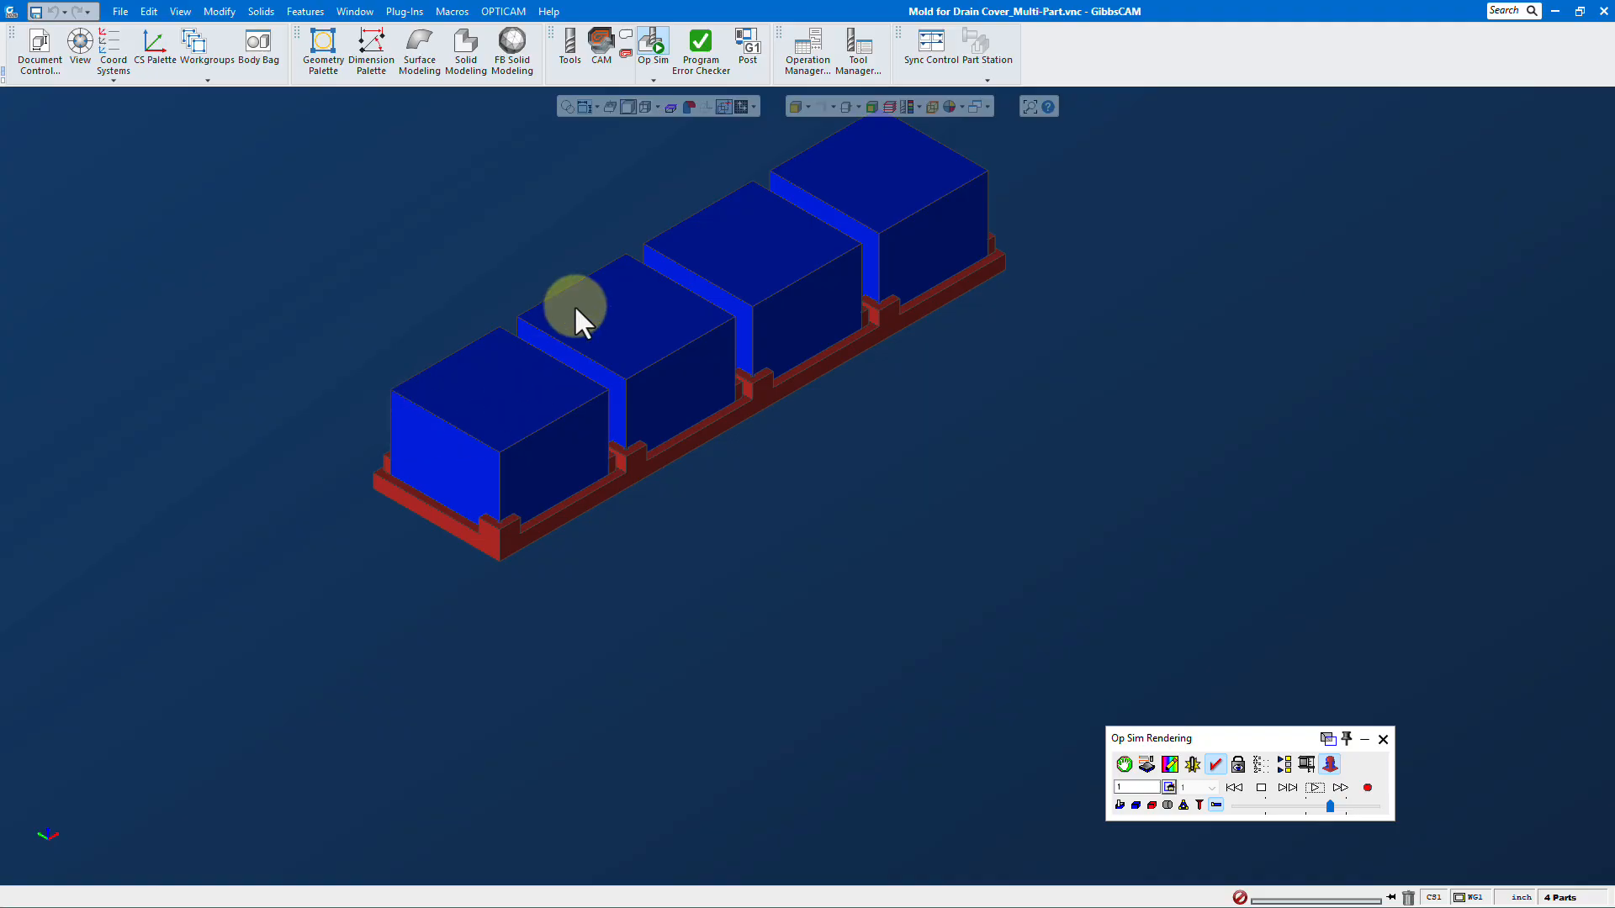
middle_drag(644, 250, 772, 353)
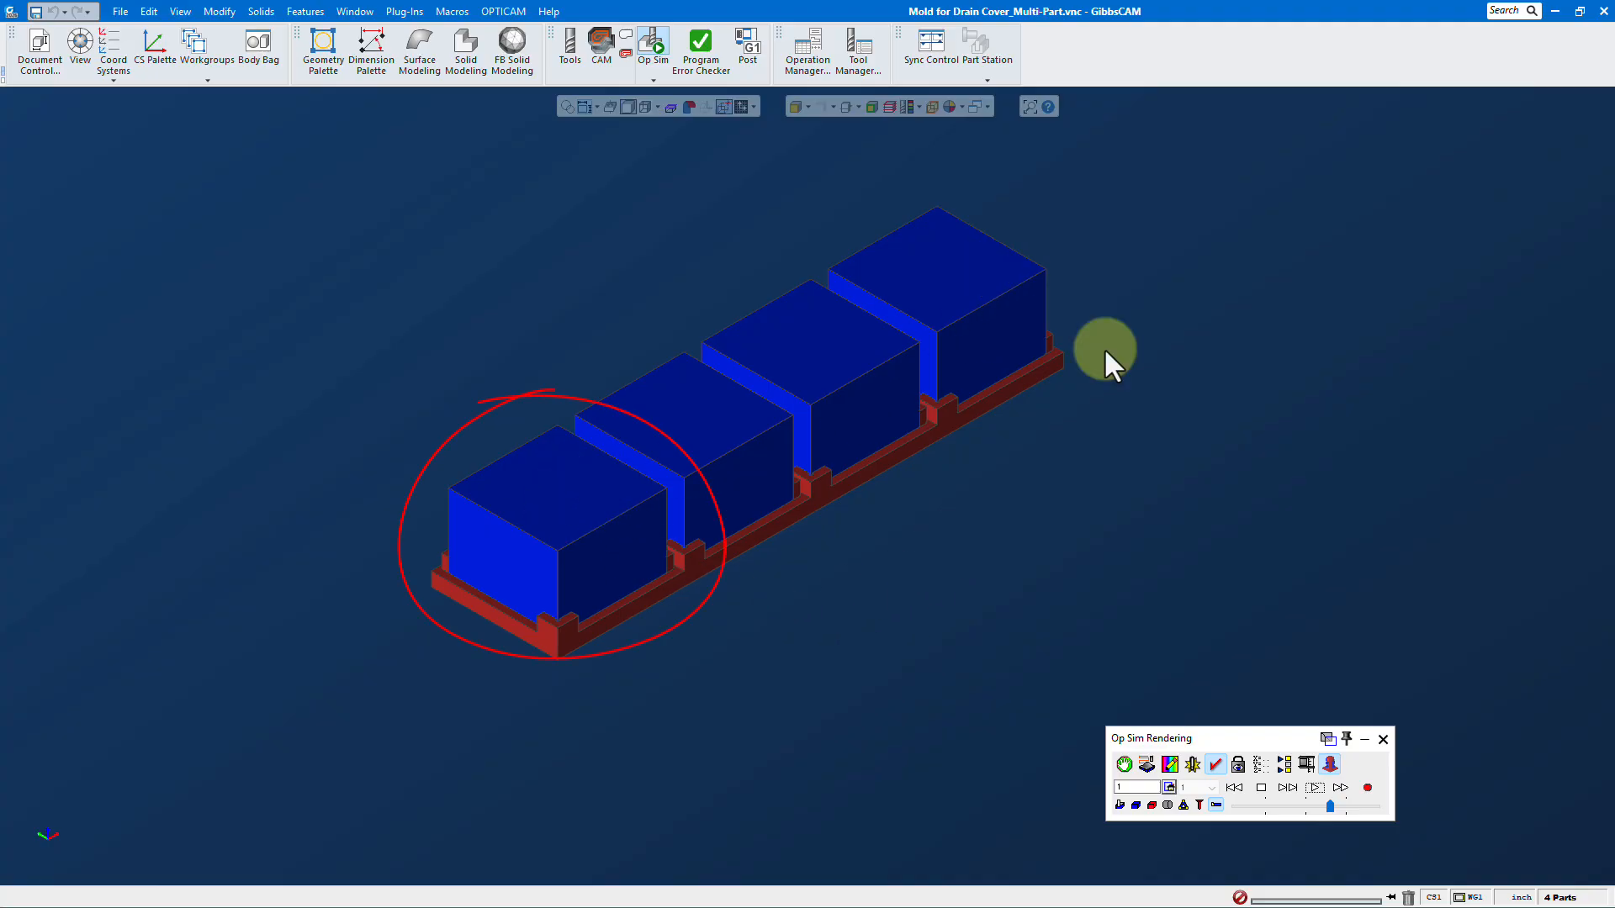
click(1382, 739)
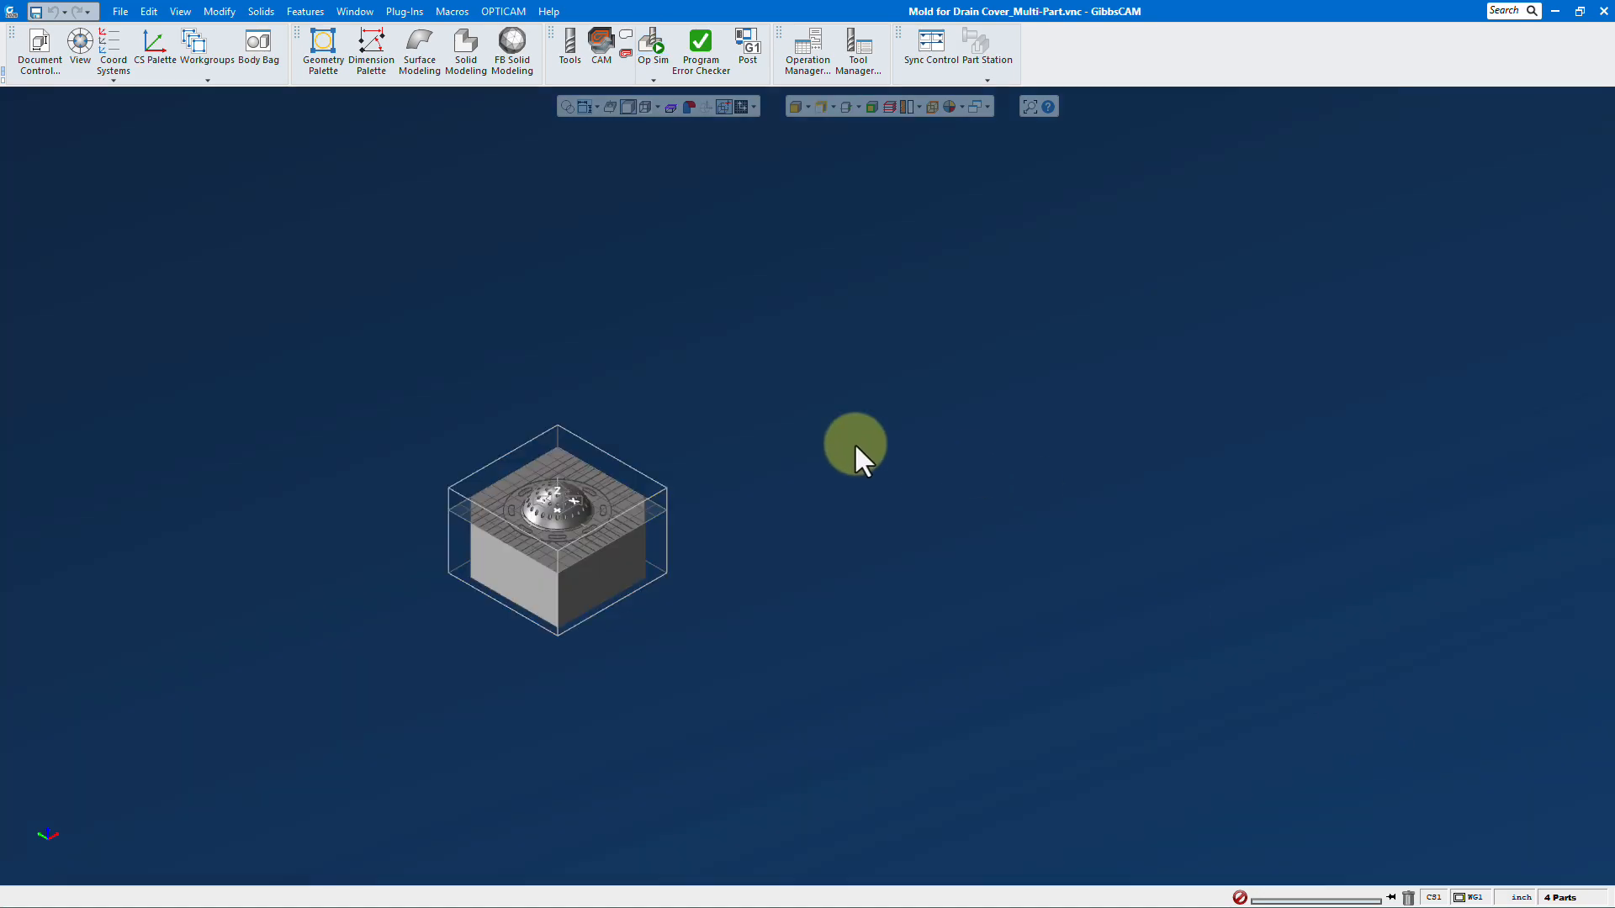
- Change the duplication type to Define Positions and add a third part with an X offset of 12
click(42, 48)
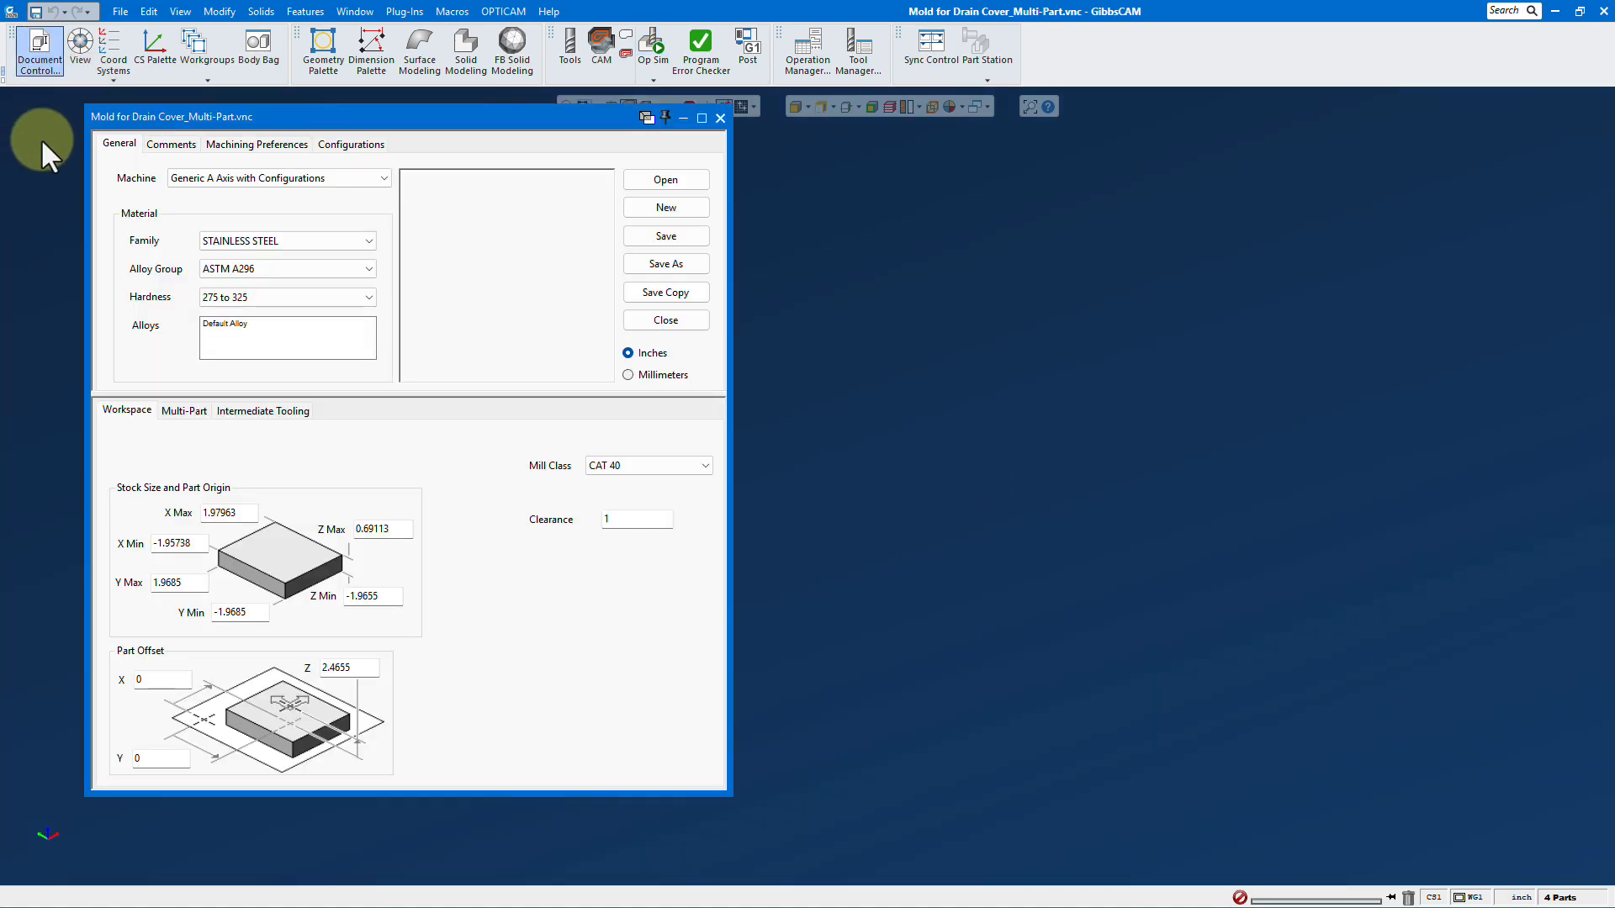
click(184, 410)
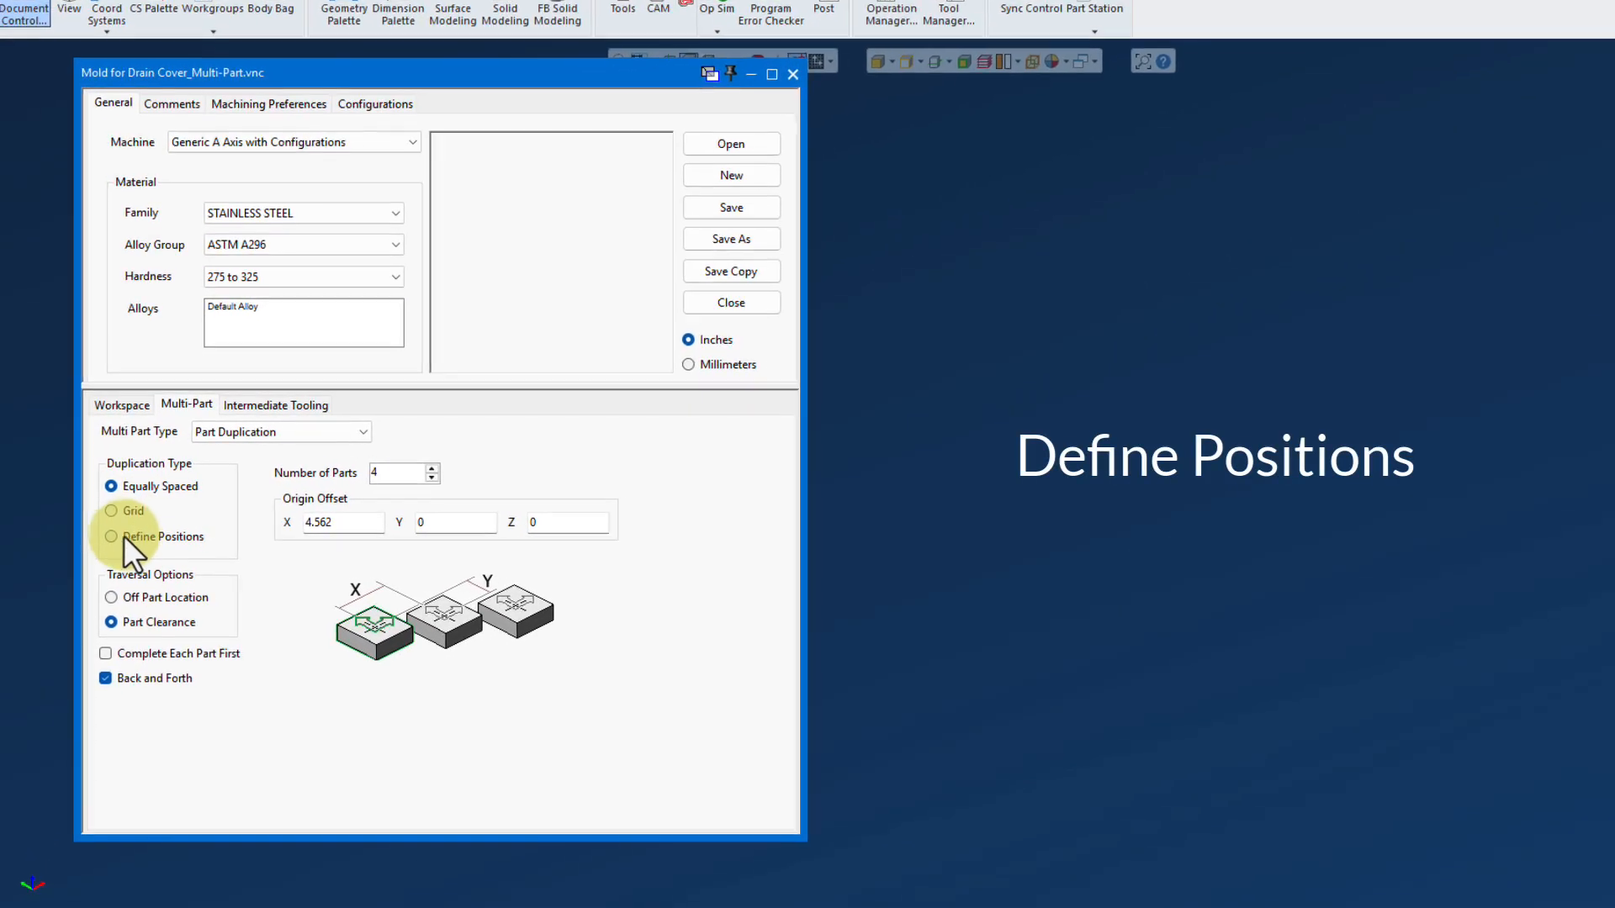
click(139, 538)
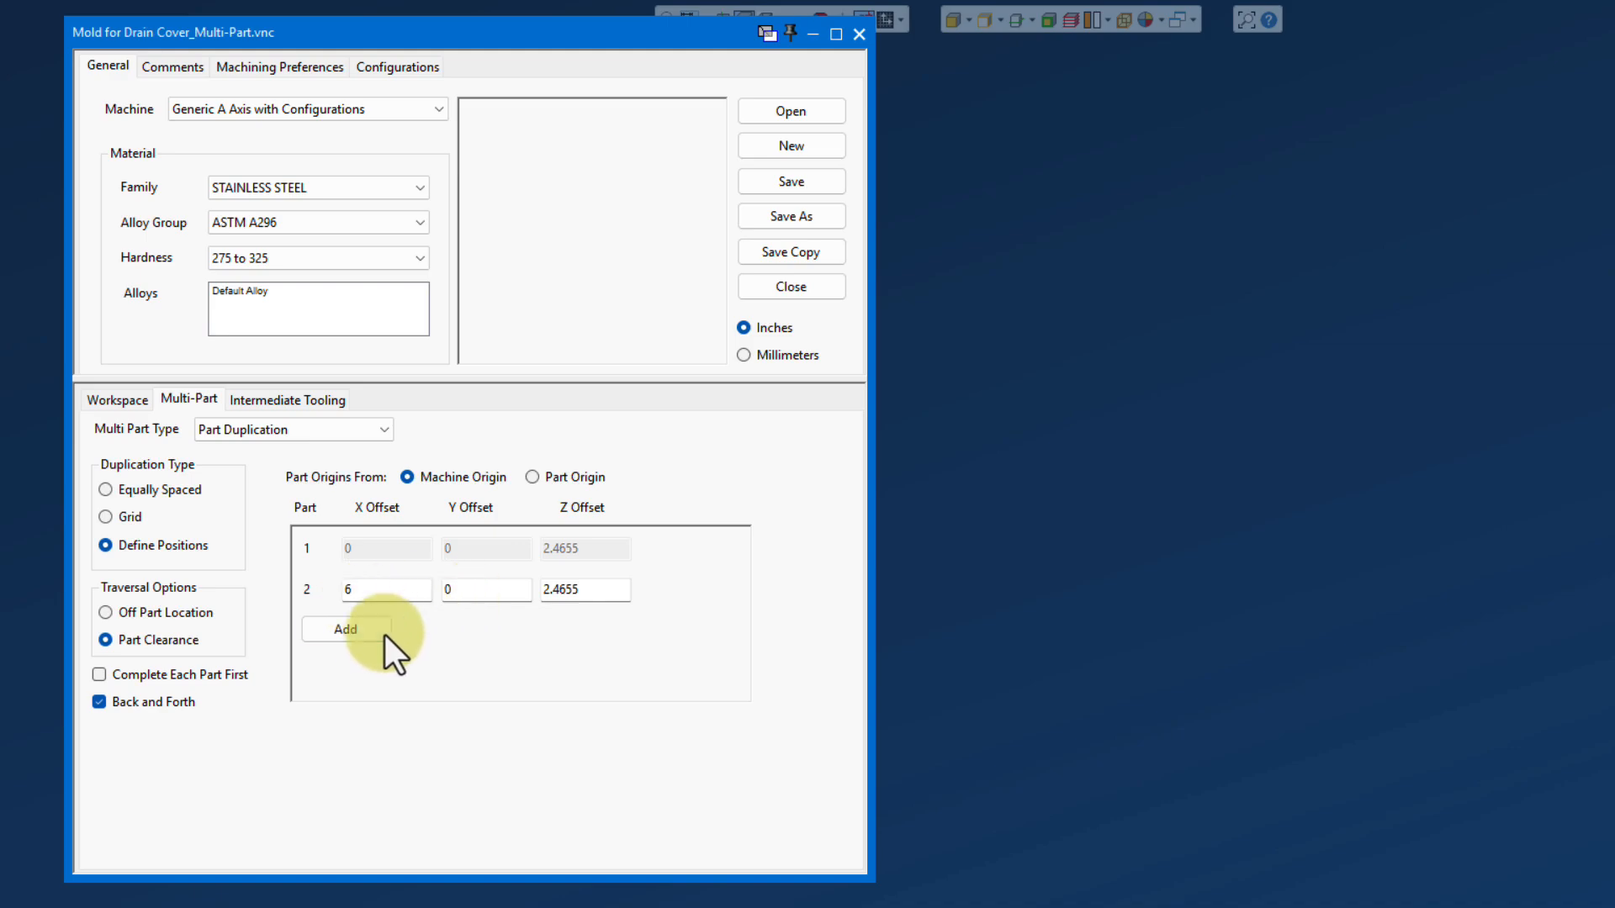
click(361, 634)
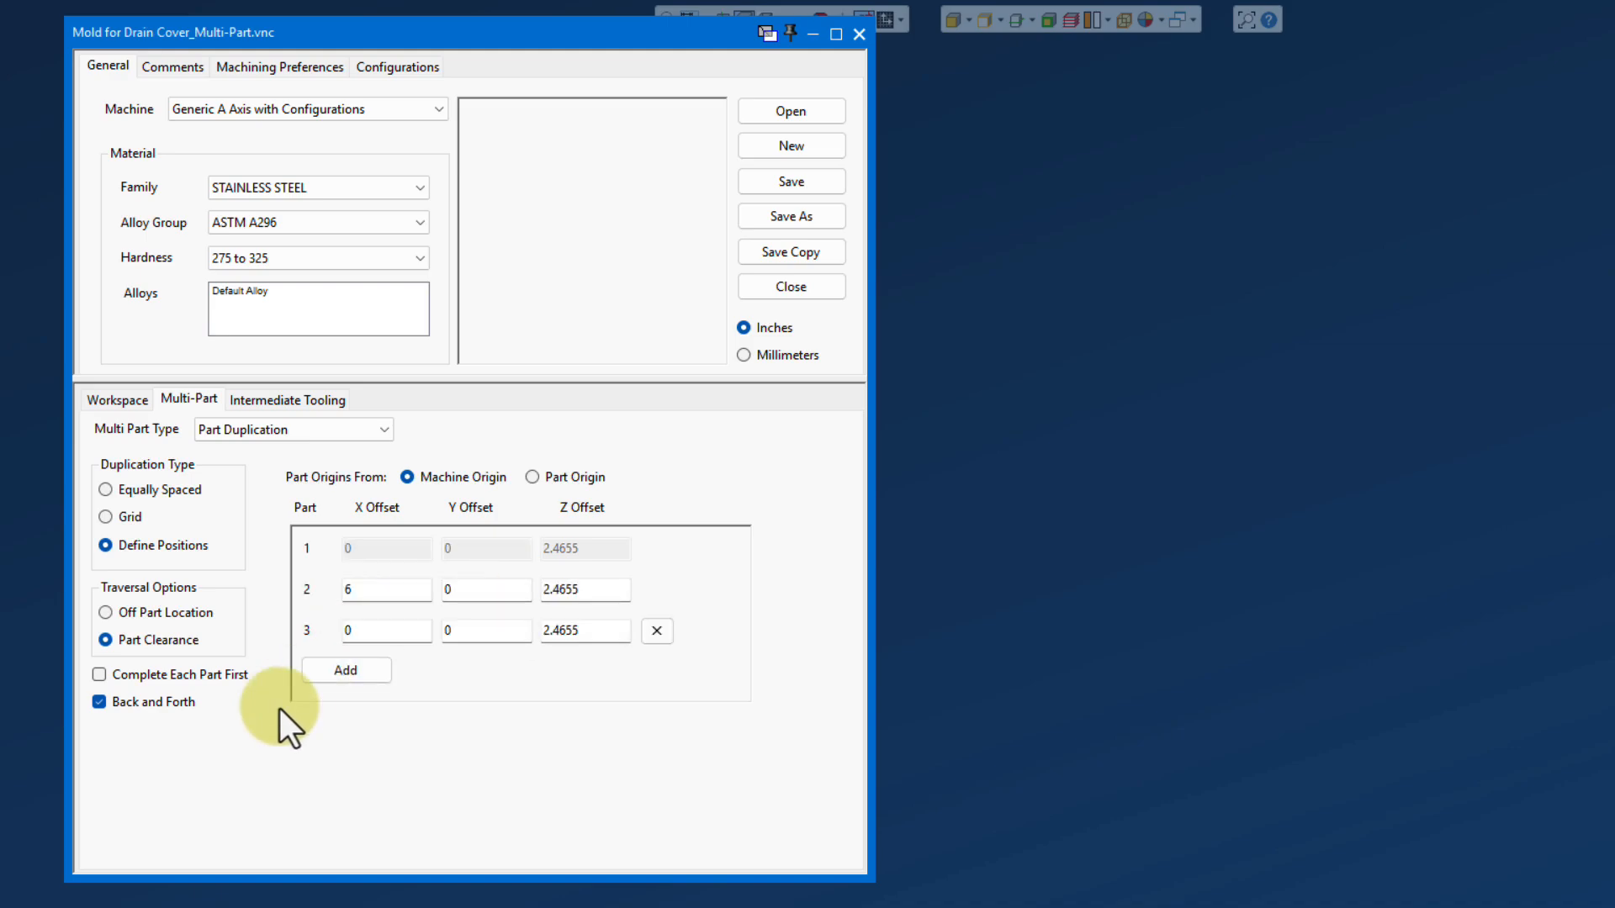
click(396, 631)
text(12)
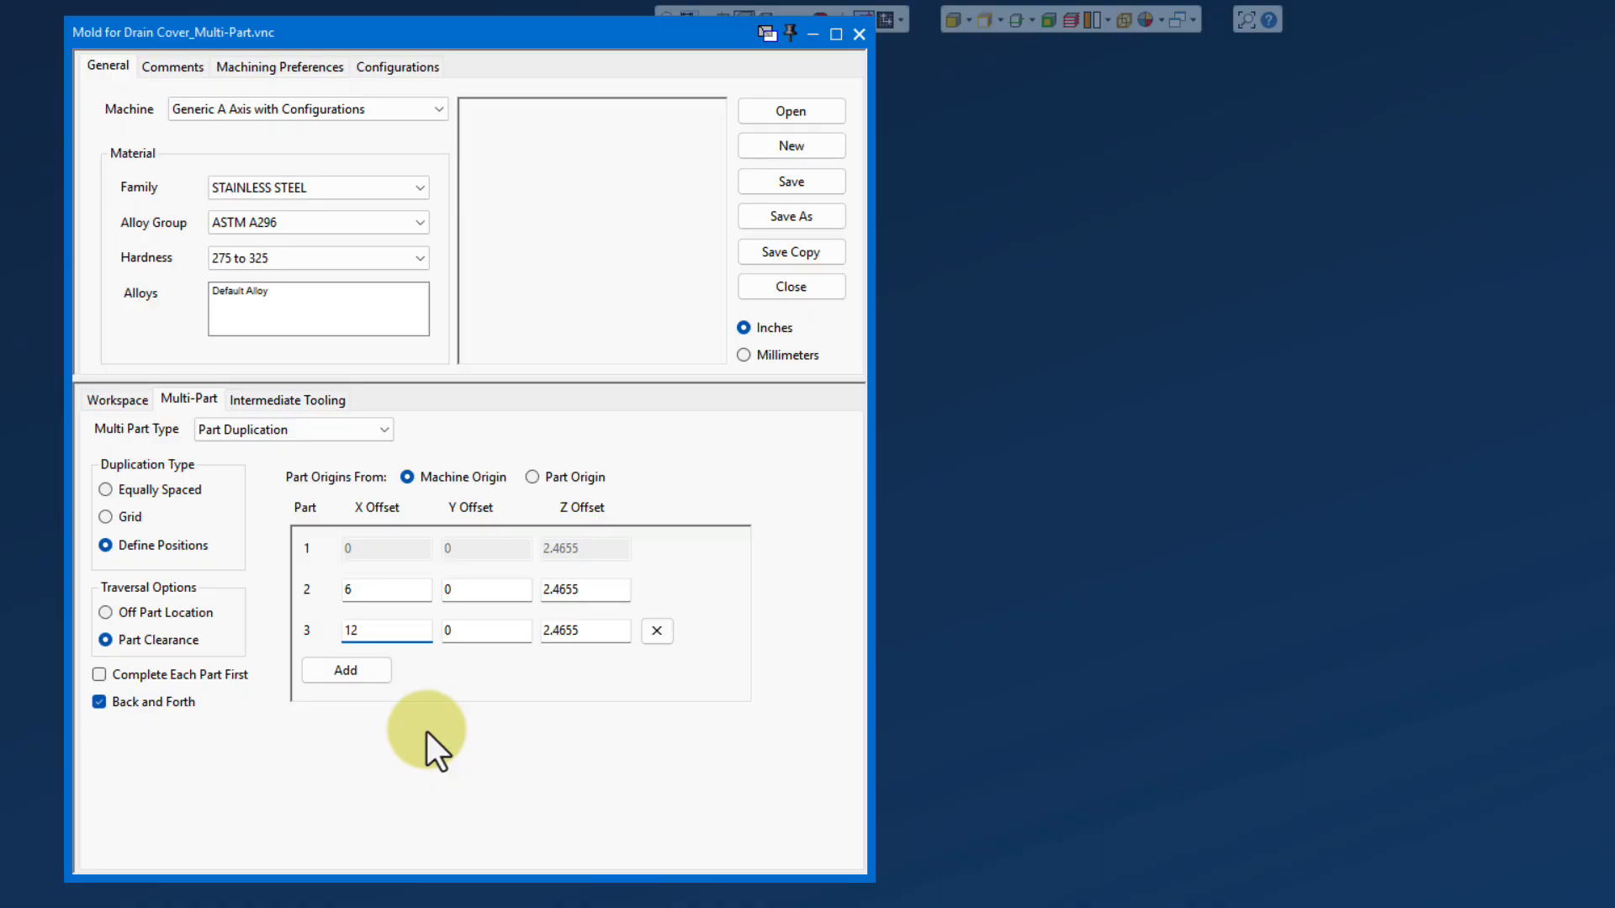
click(859, 34)
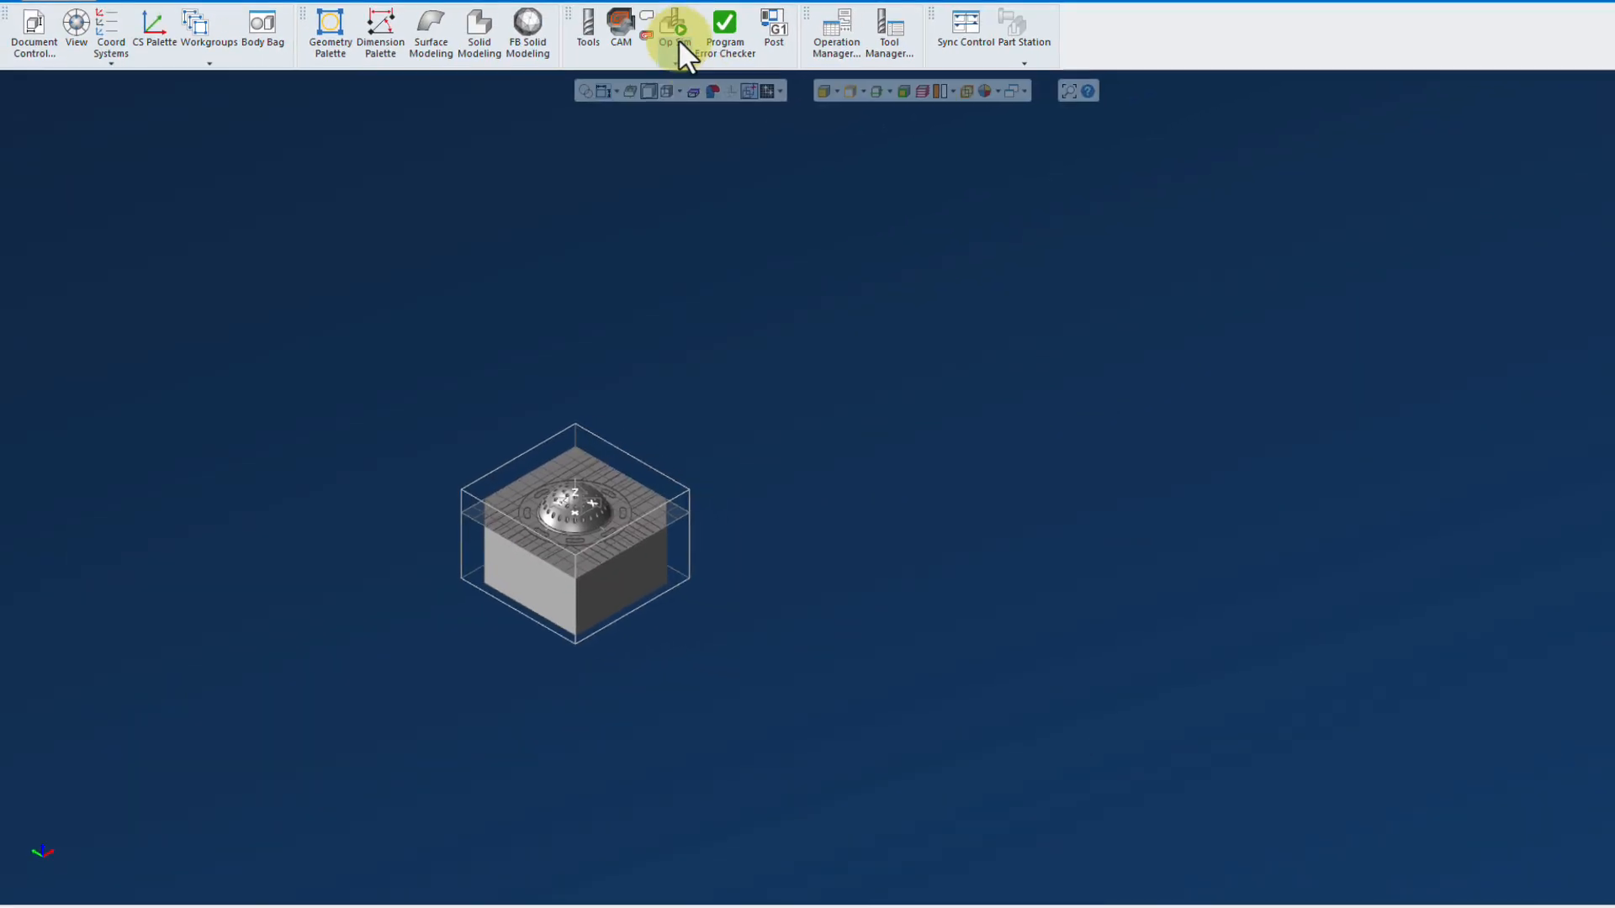
- Check the individually positioned parts in Op Sim and close the simulation
click(713, 1)
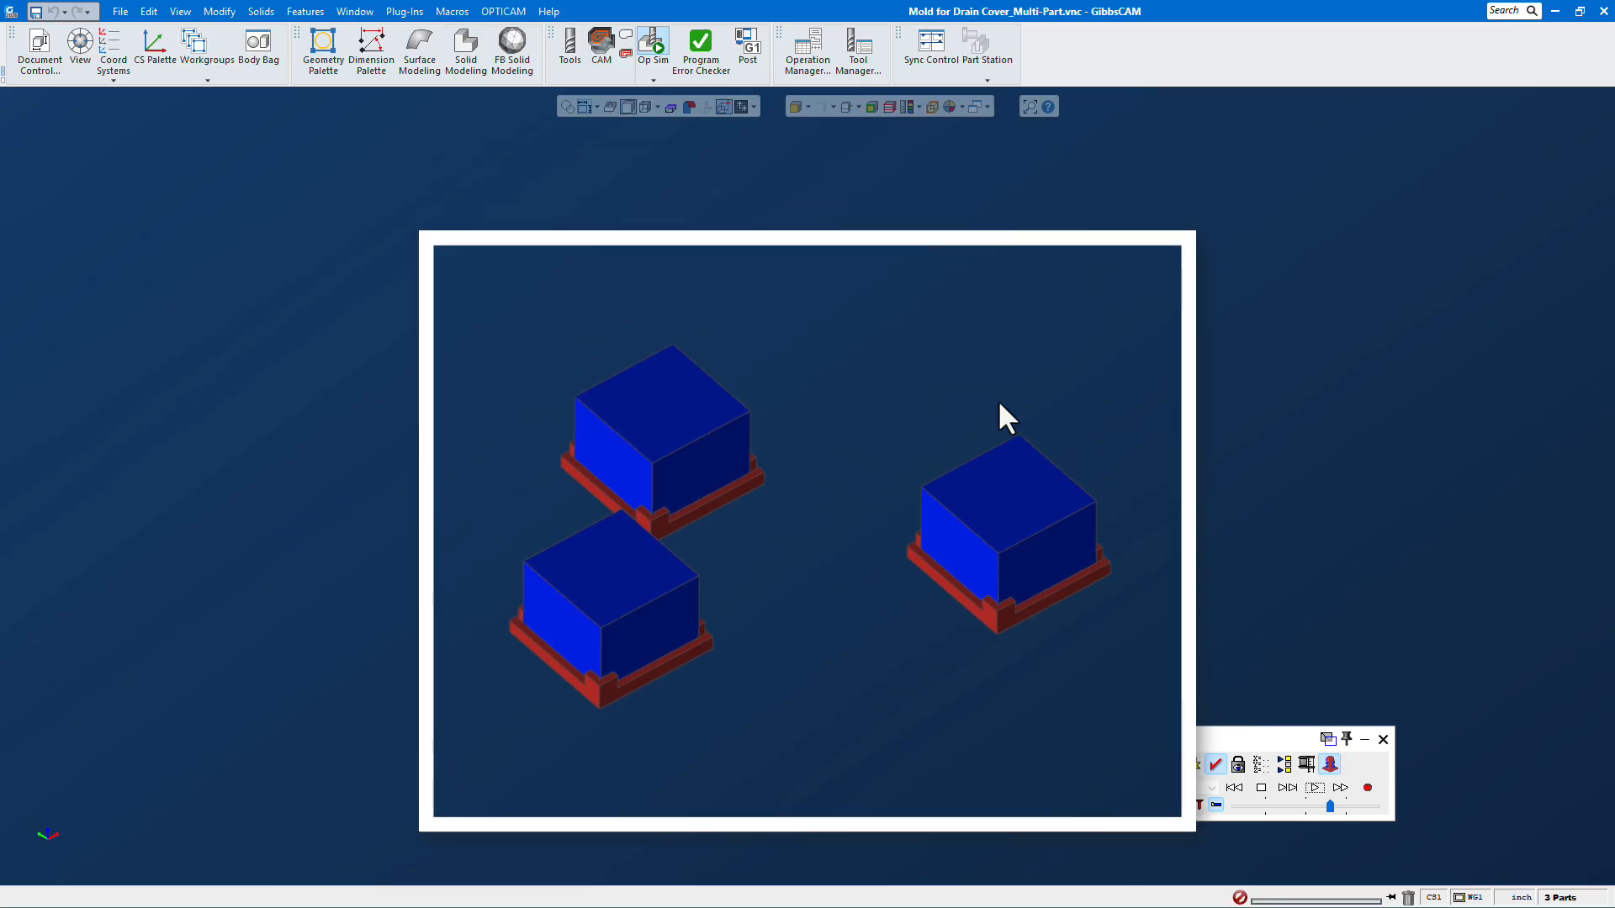
click(998, 401)
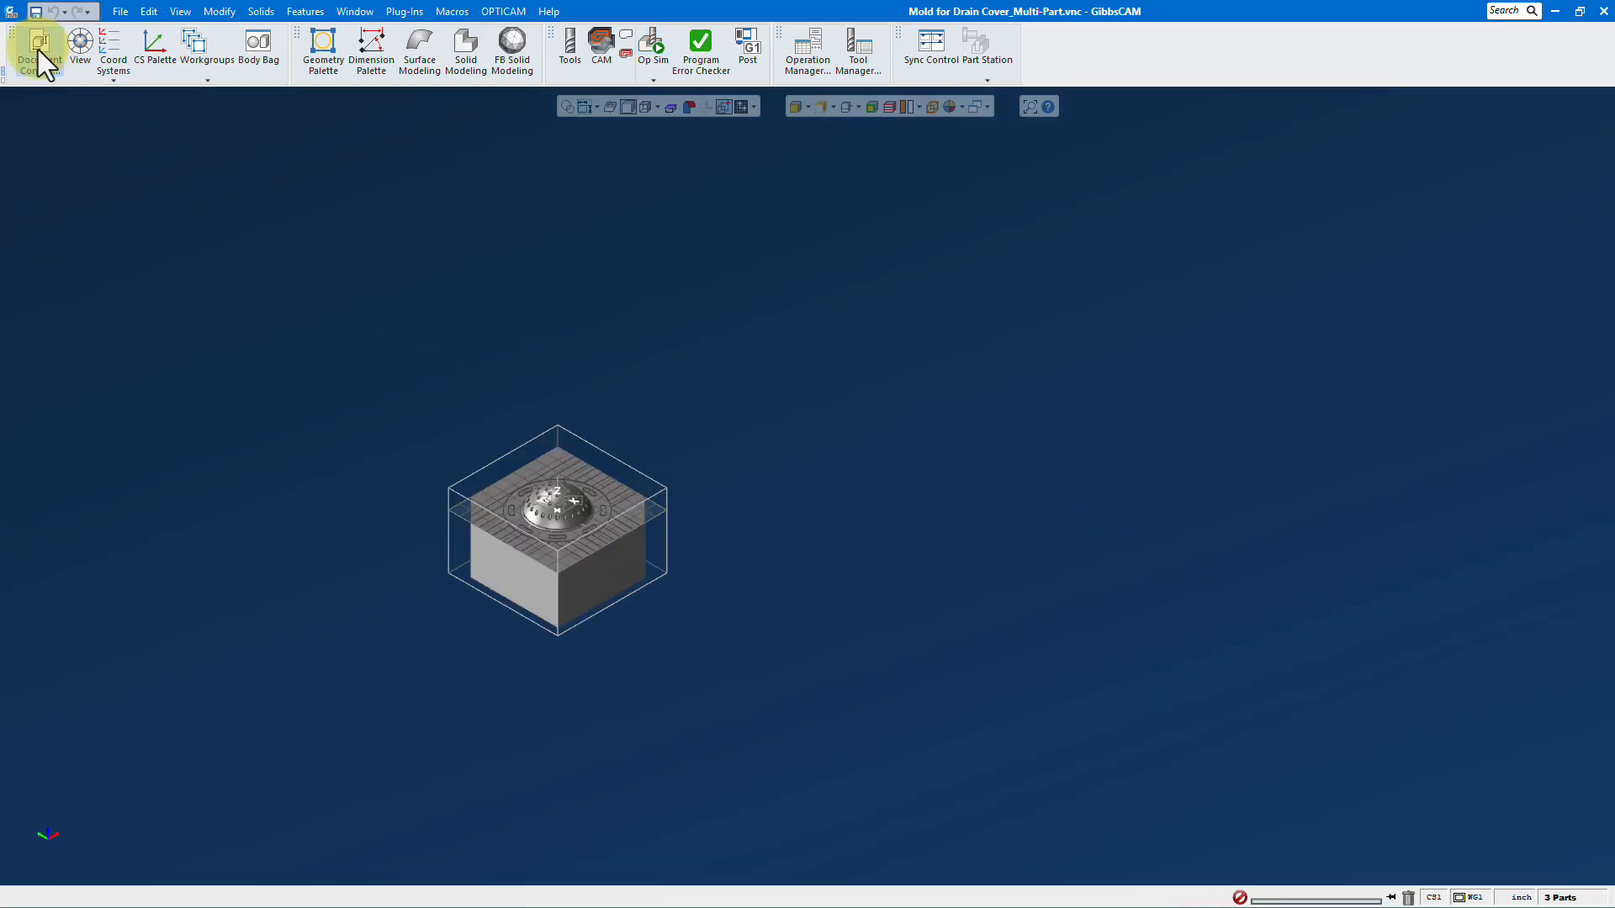
- Switch the part duplication type to Grid and set the Y grid offset to 4.562
click(38, 49)
click(179, 411)
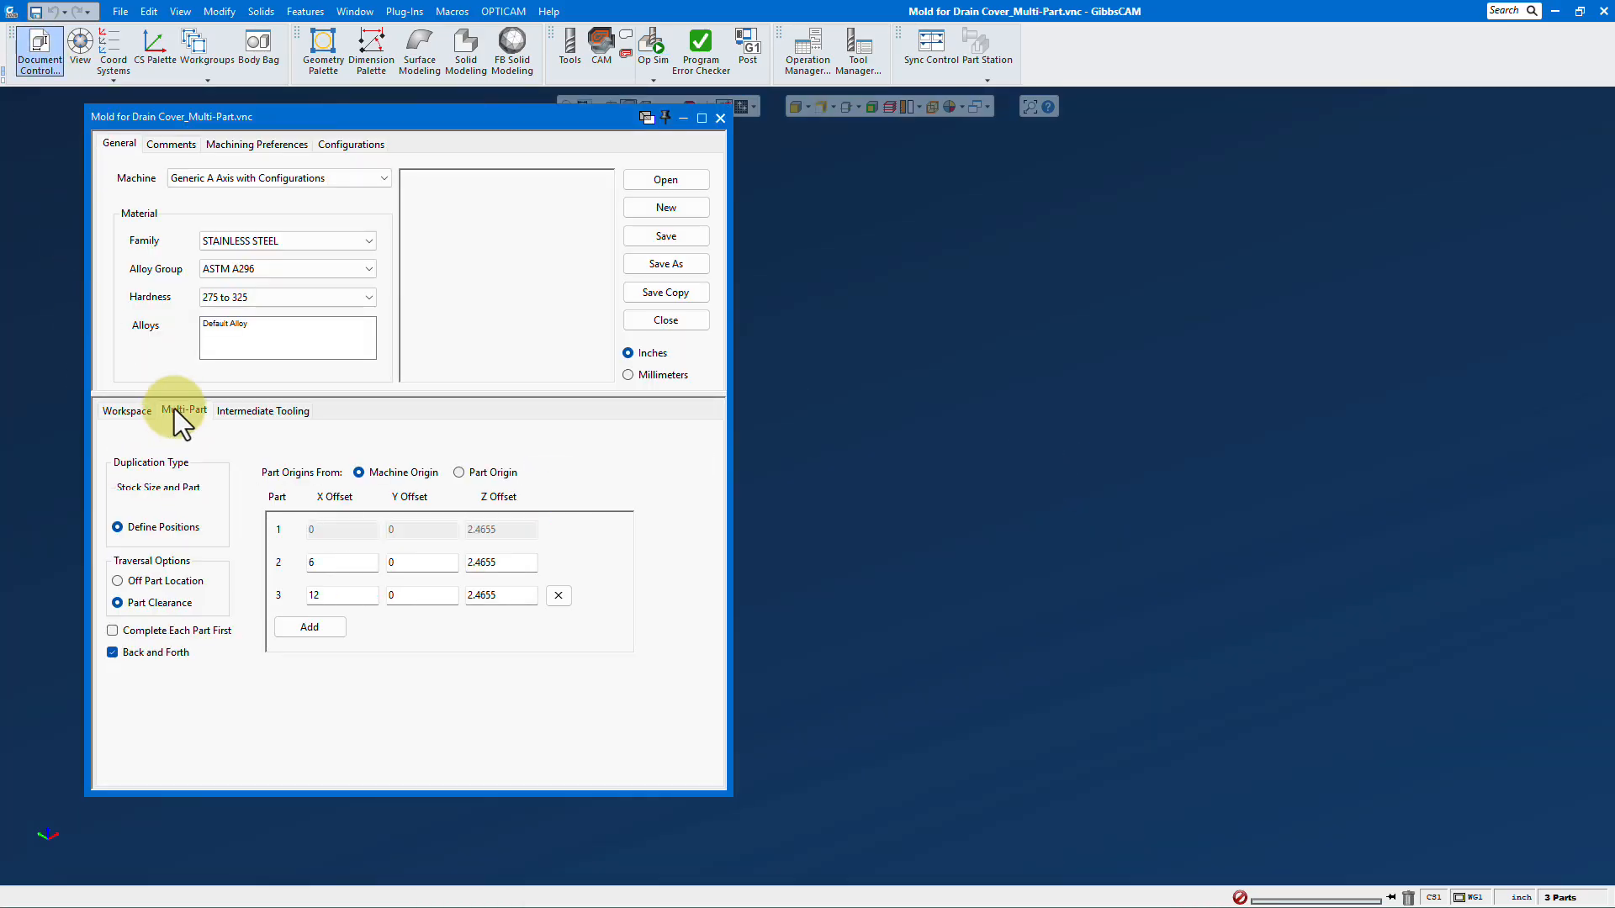
click(118, 505)
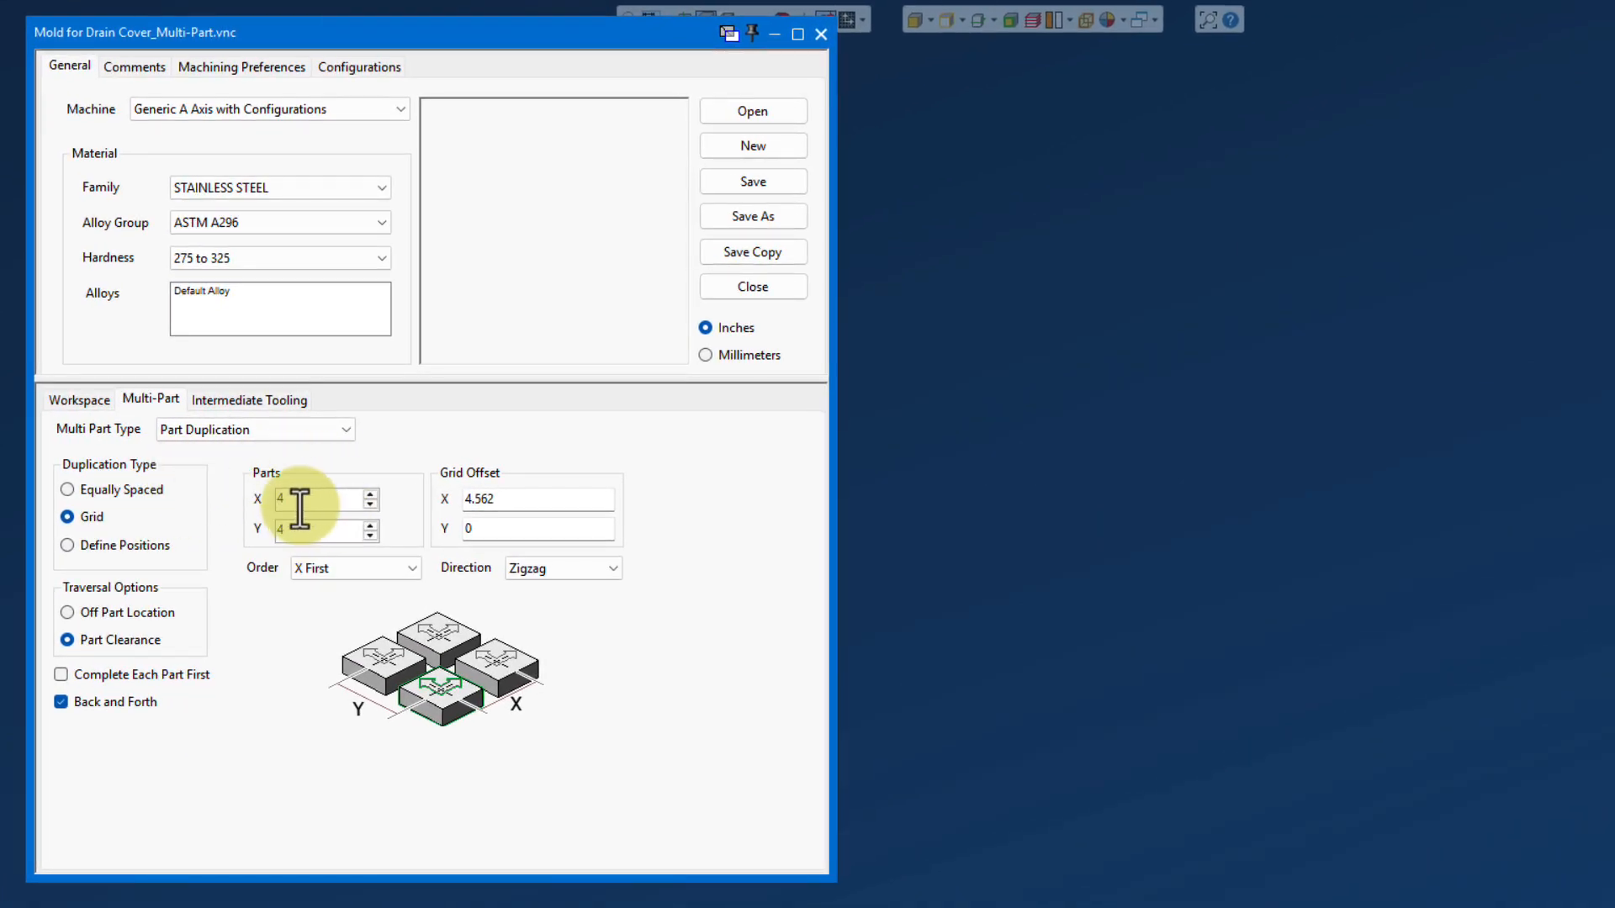
double_click(496, 530)
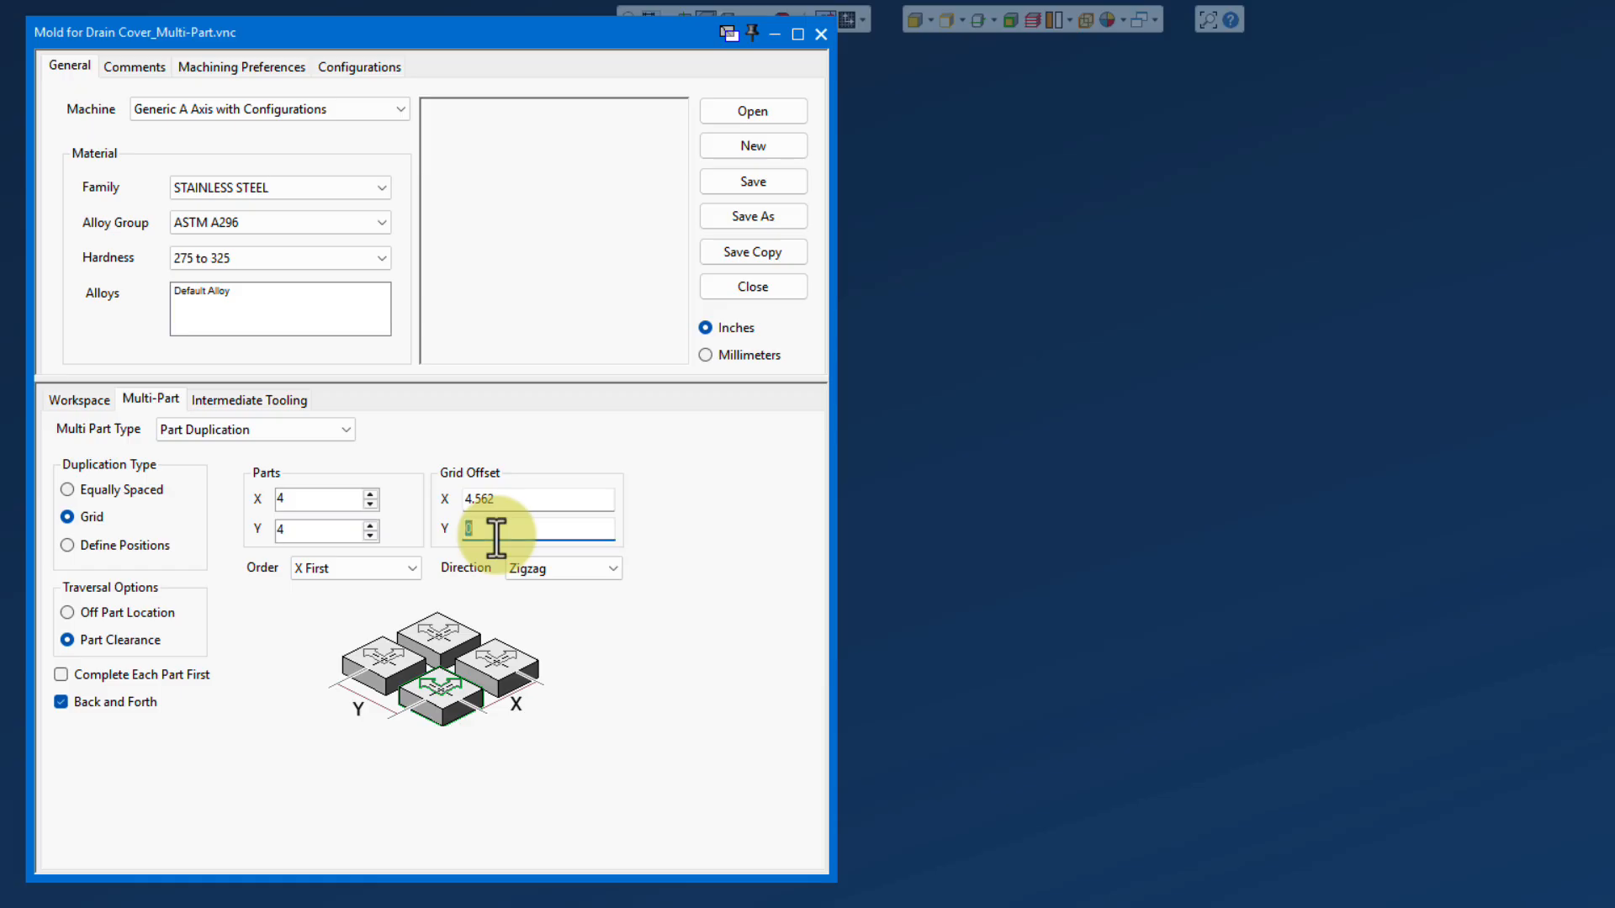
text(4.562)
- Set the grid order to X First and the direction to Zigzag, and close the document settings
click(348, 567)
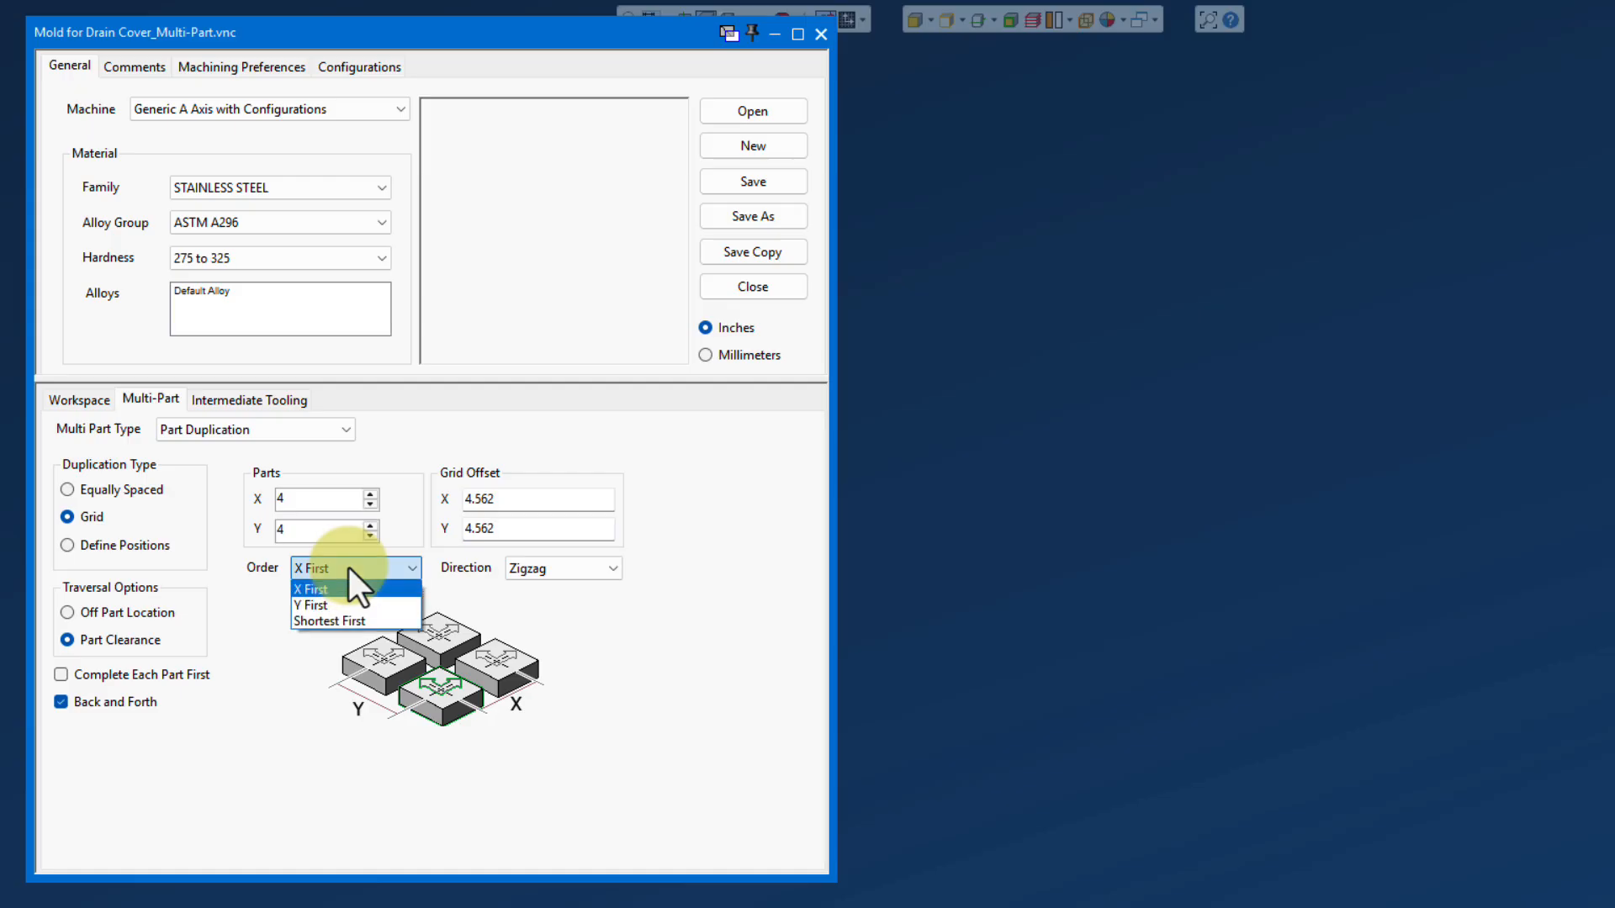
click(350, 590)
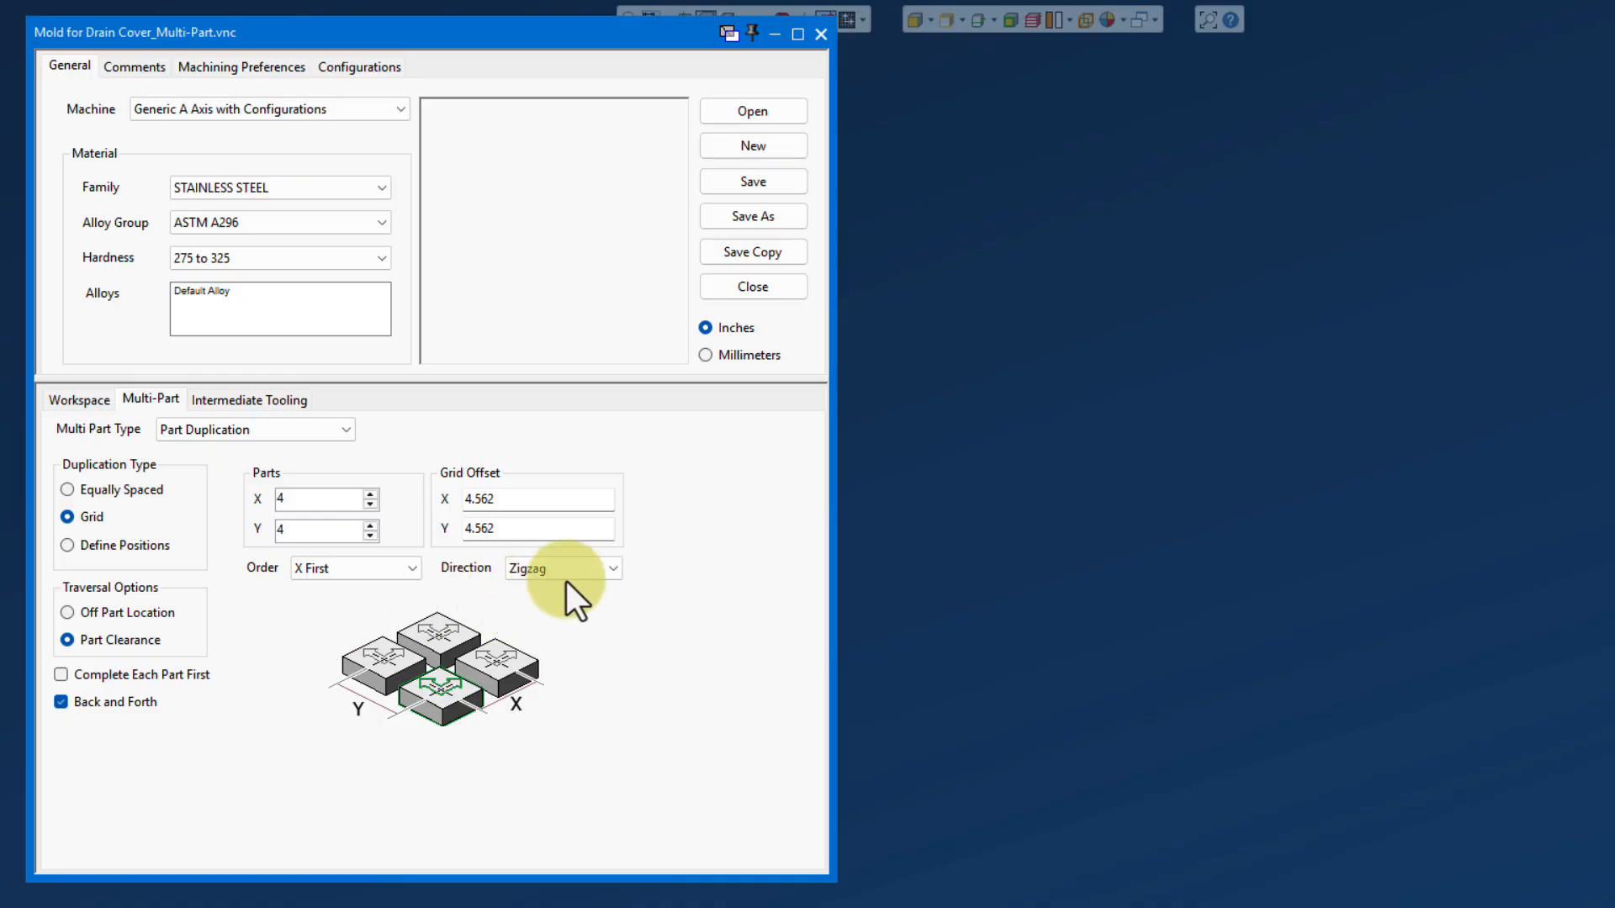
click(615, 571)
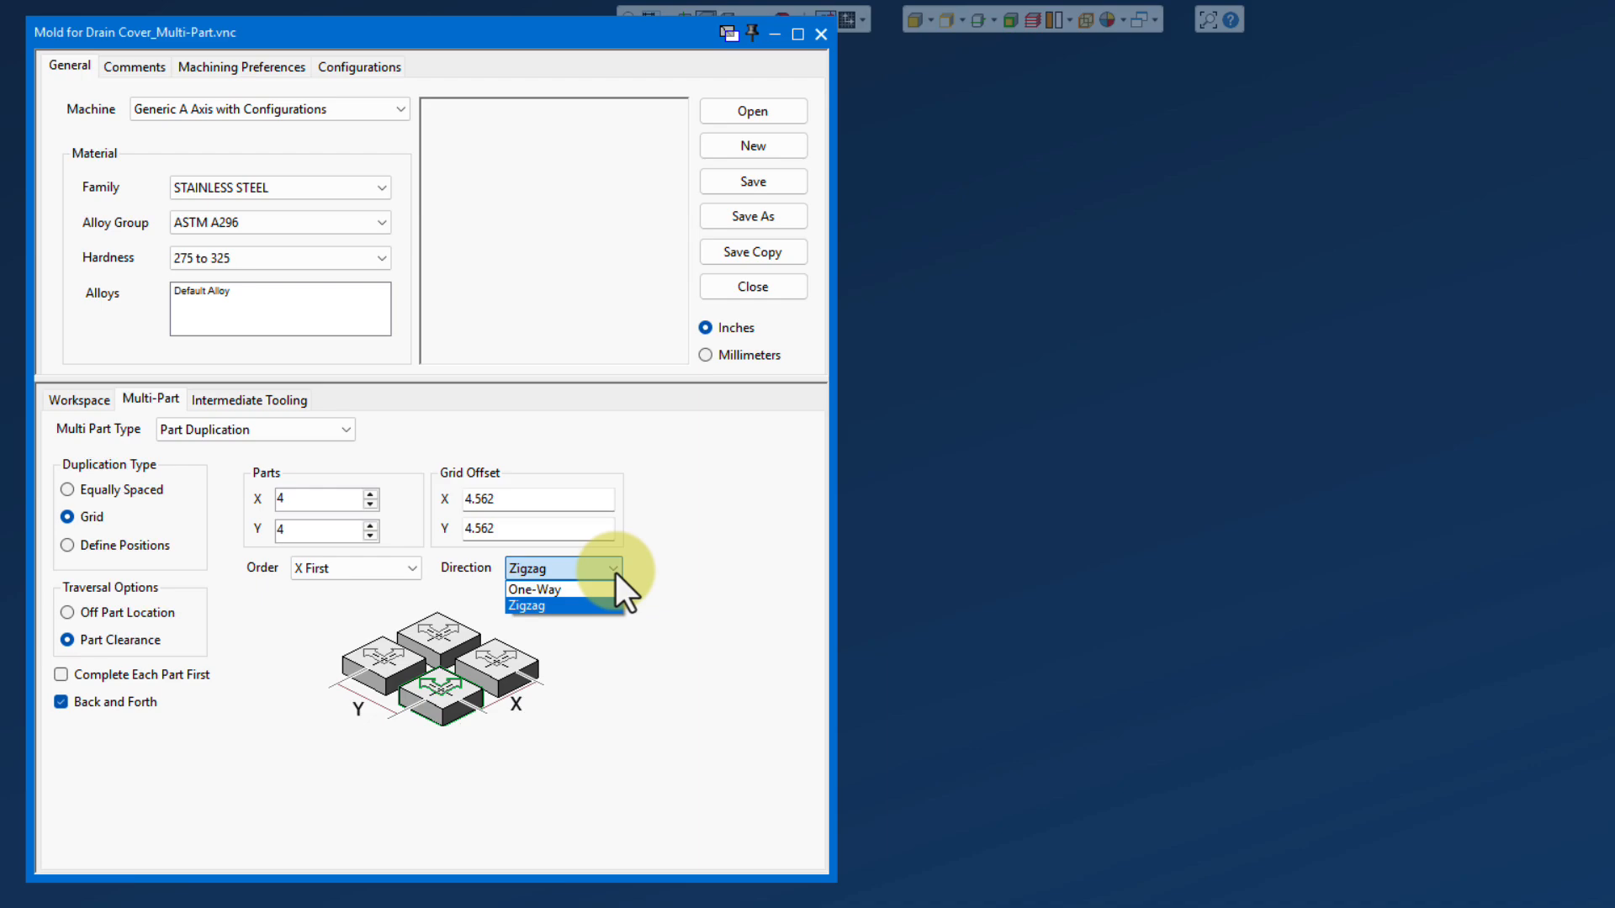
click(578, 606)
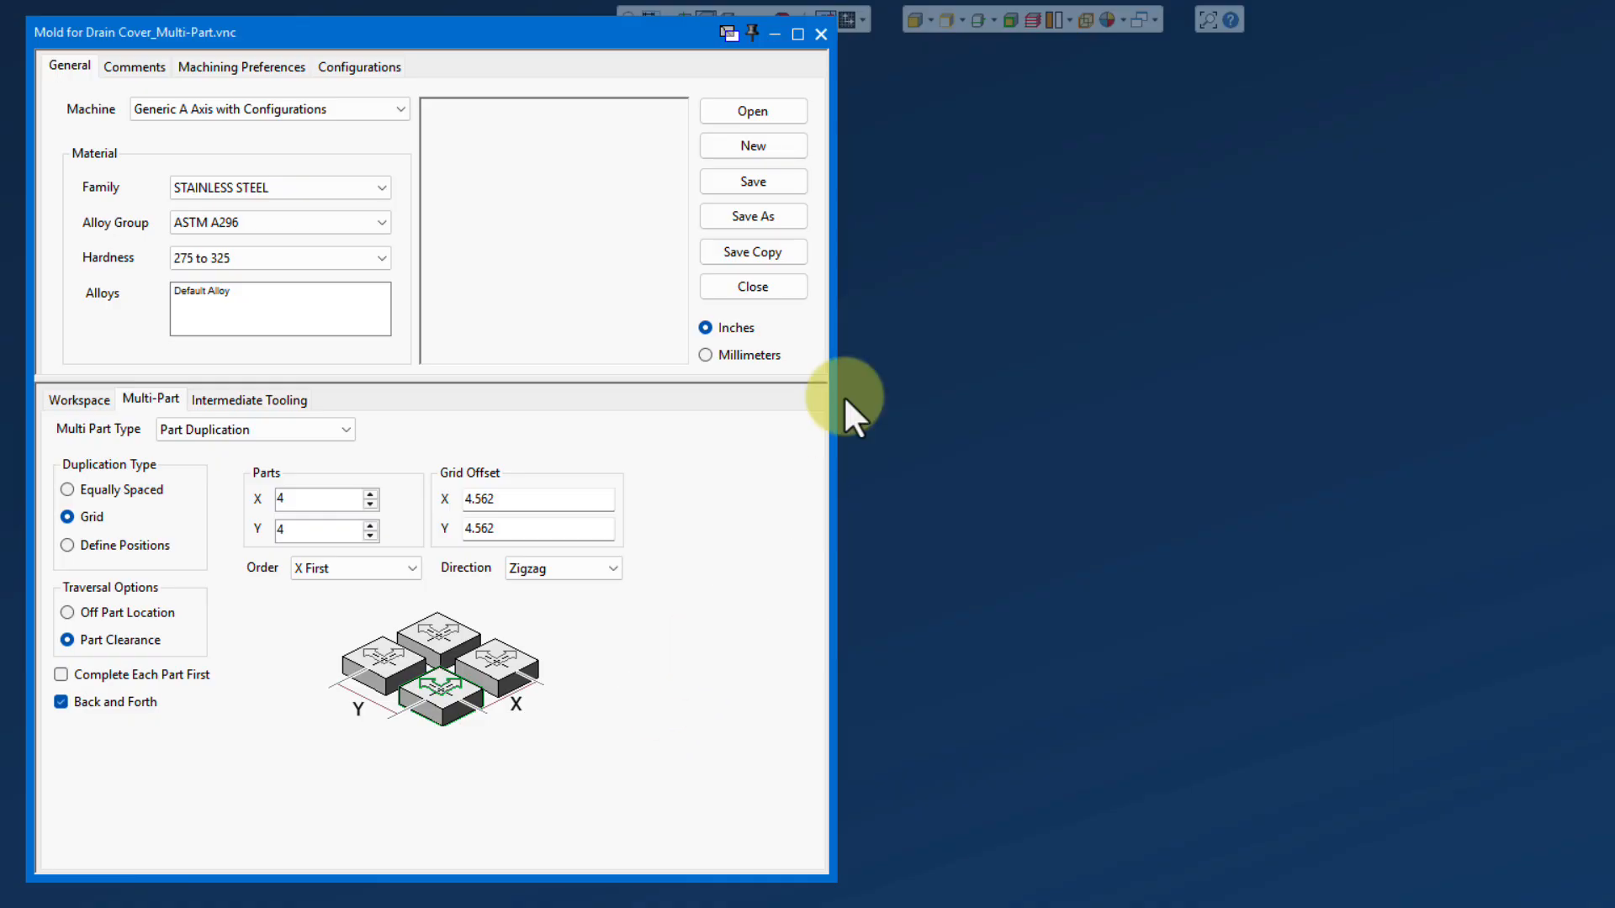
click(821, 34)
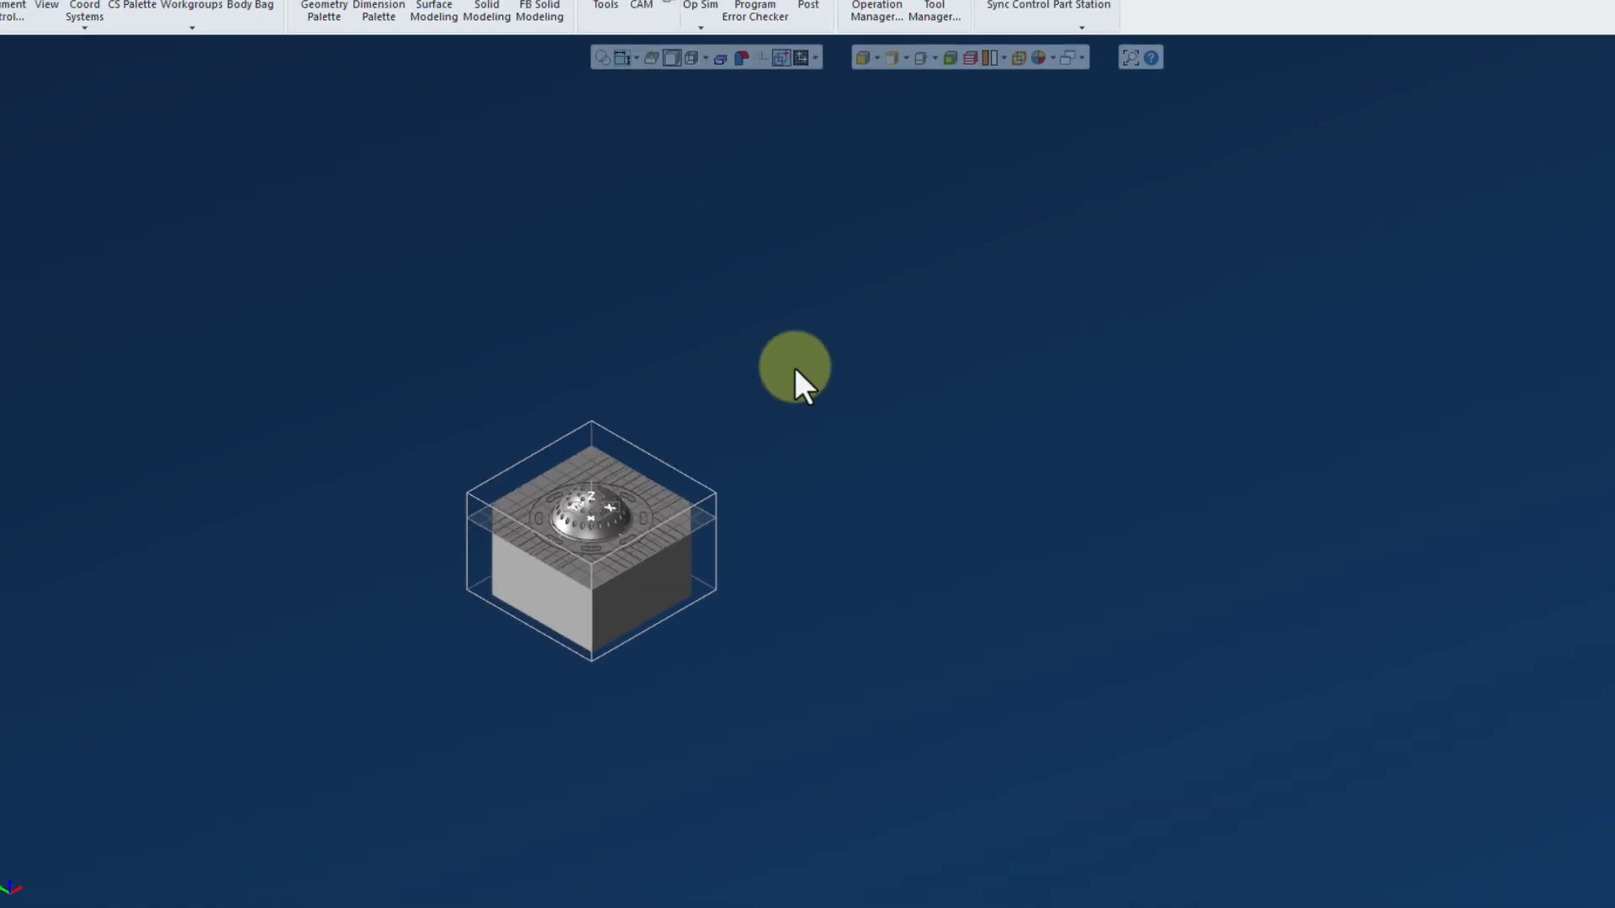
- Display the grid of duplicated parts in Op Sim and inspect the full layout
click(654, 48)
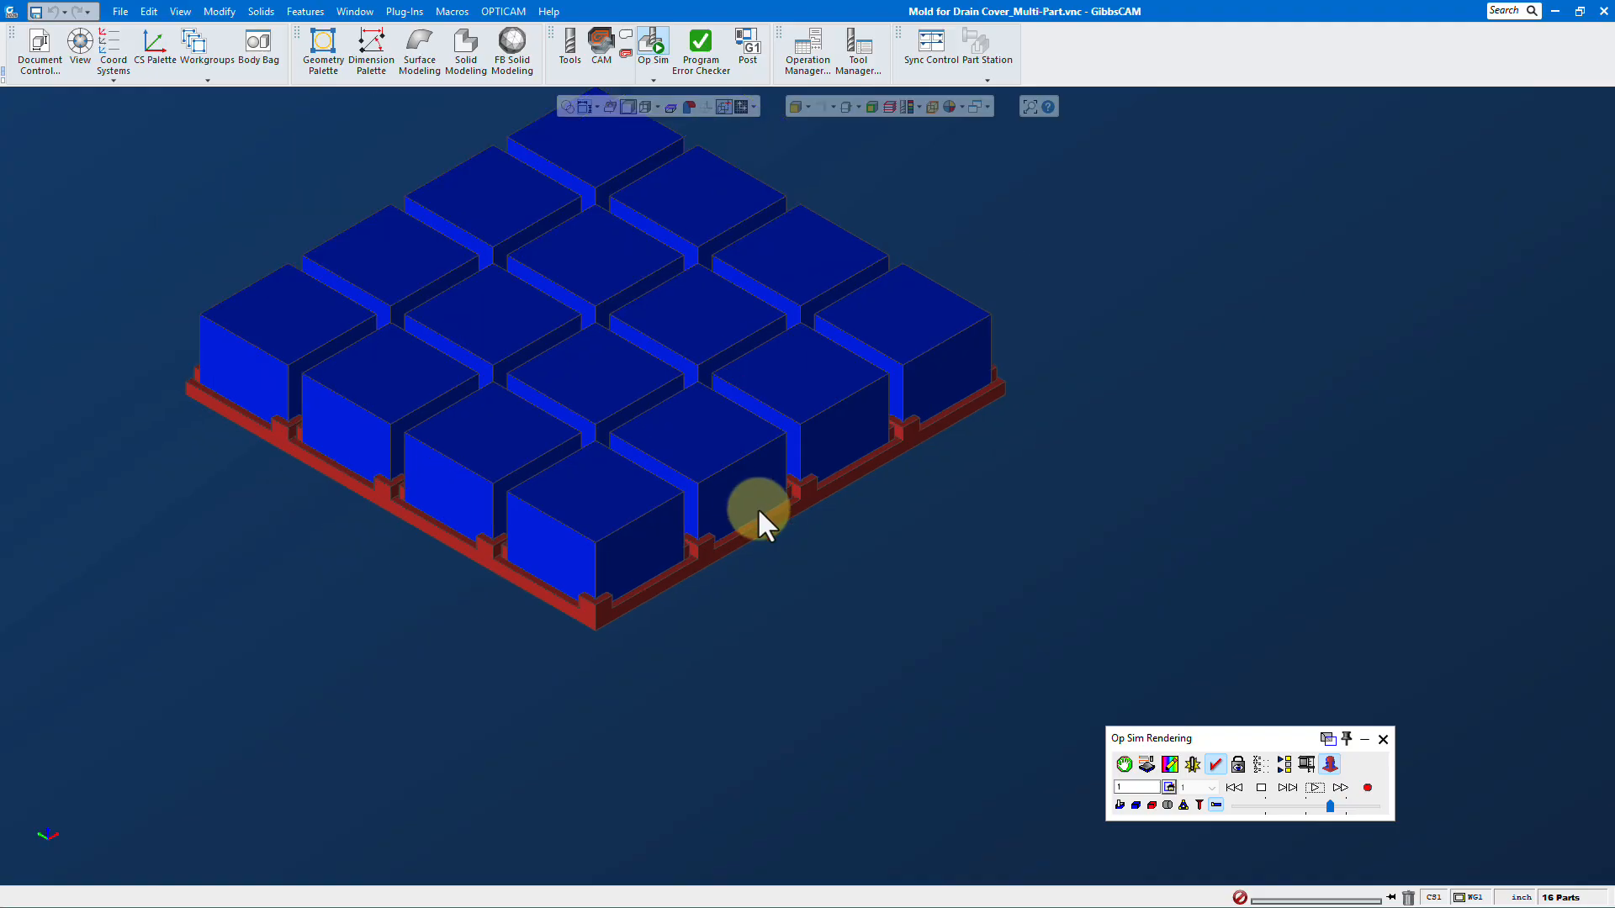
scroll(618, 402, down, 3)
scroll(566, 367, up, 3)
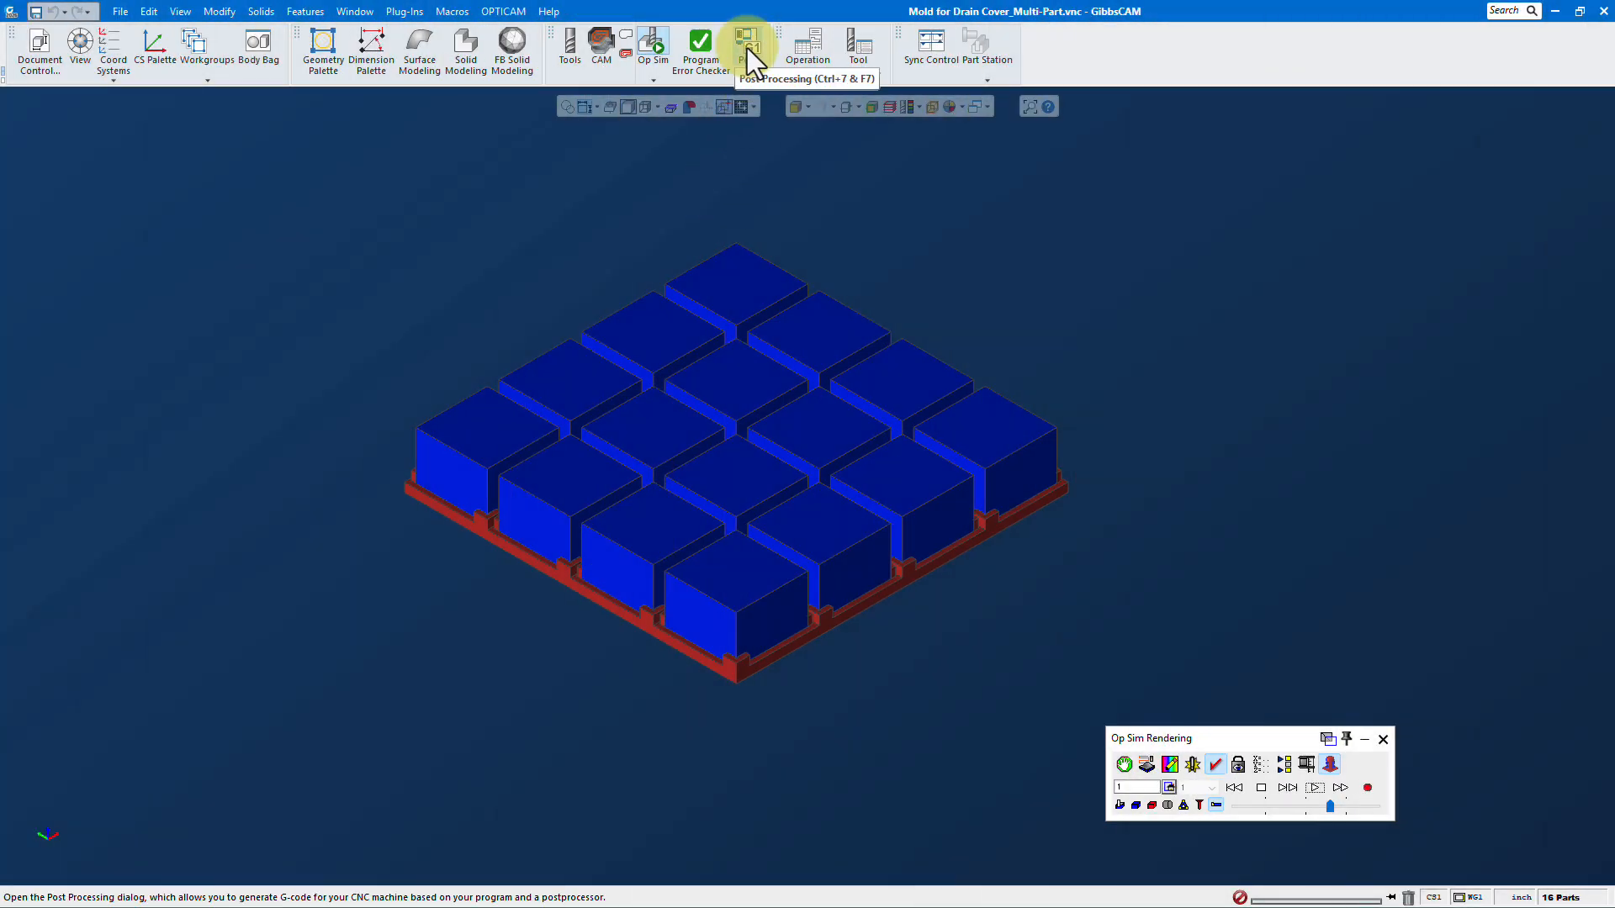
- Review the Workfixtures and Part Duplication post-processing settings, toggle Use Workfixtures off and back on, and close the Post Processor
click(747, 47)
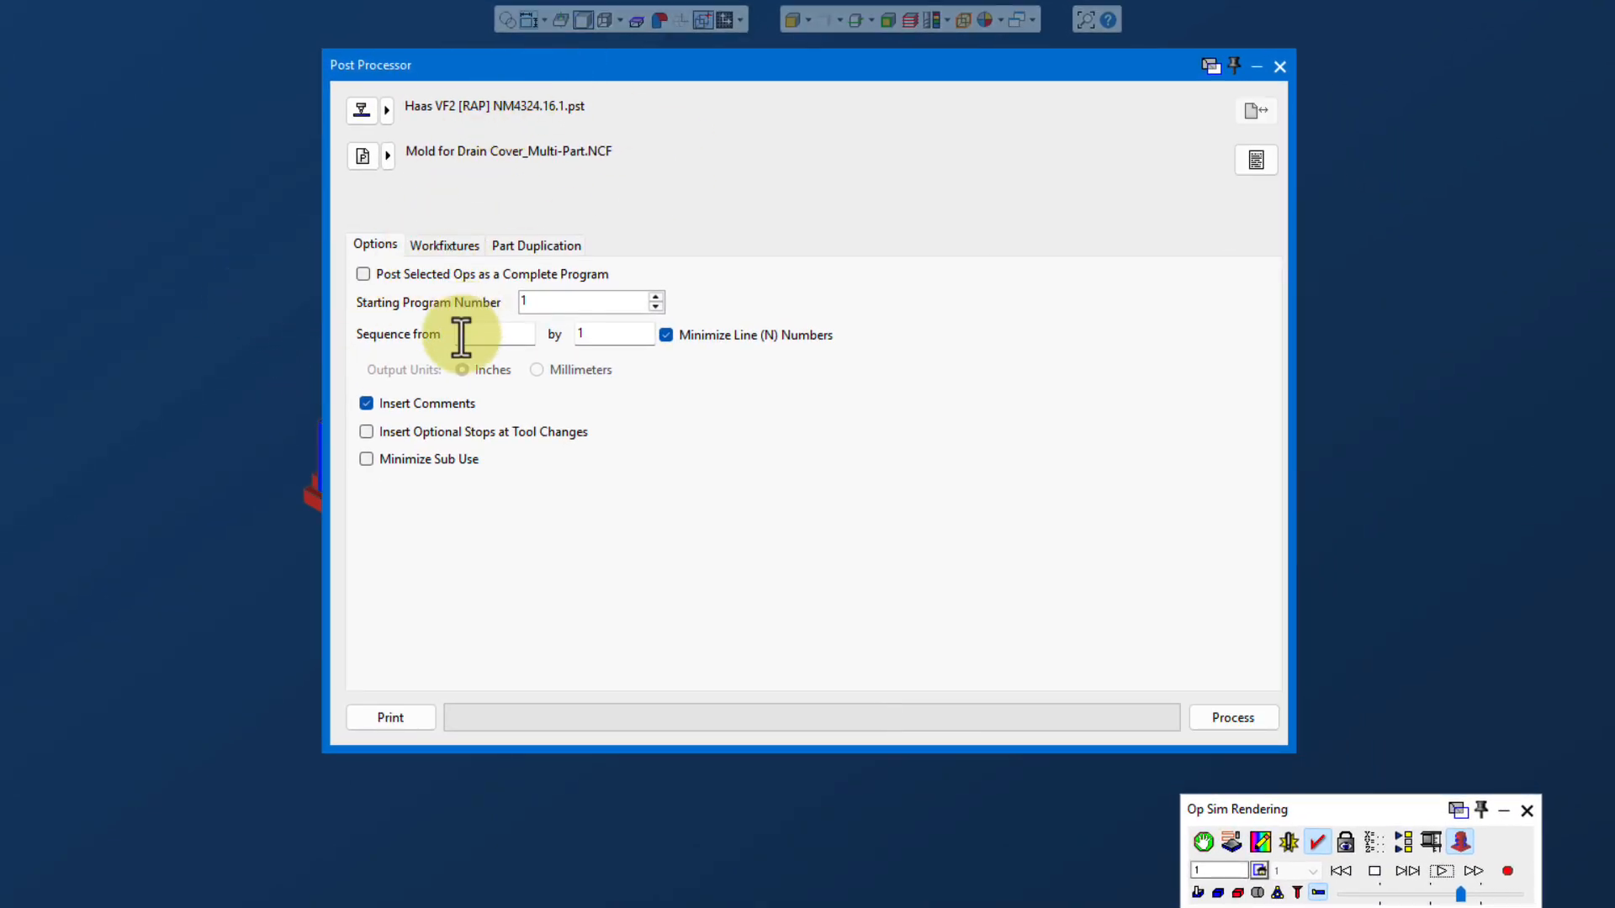
click(447, 248)
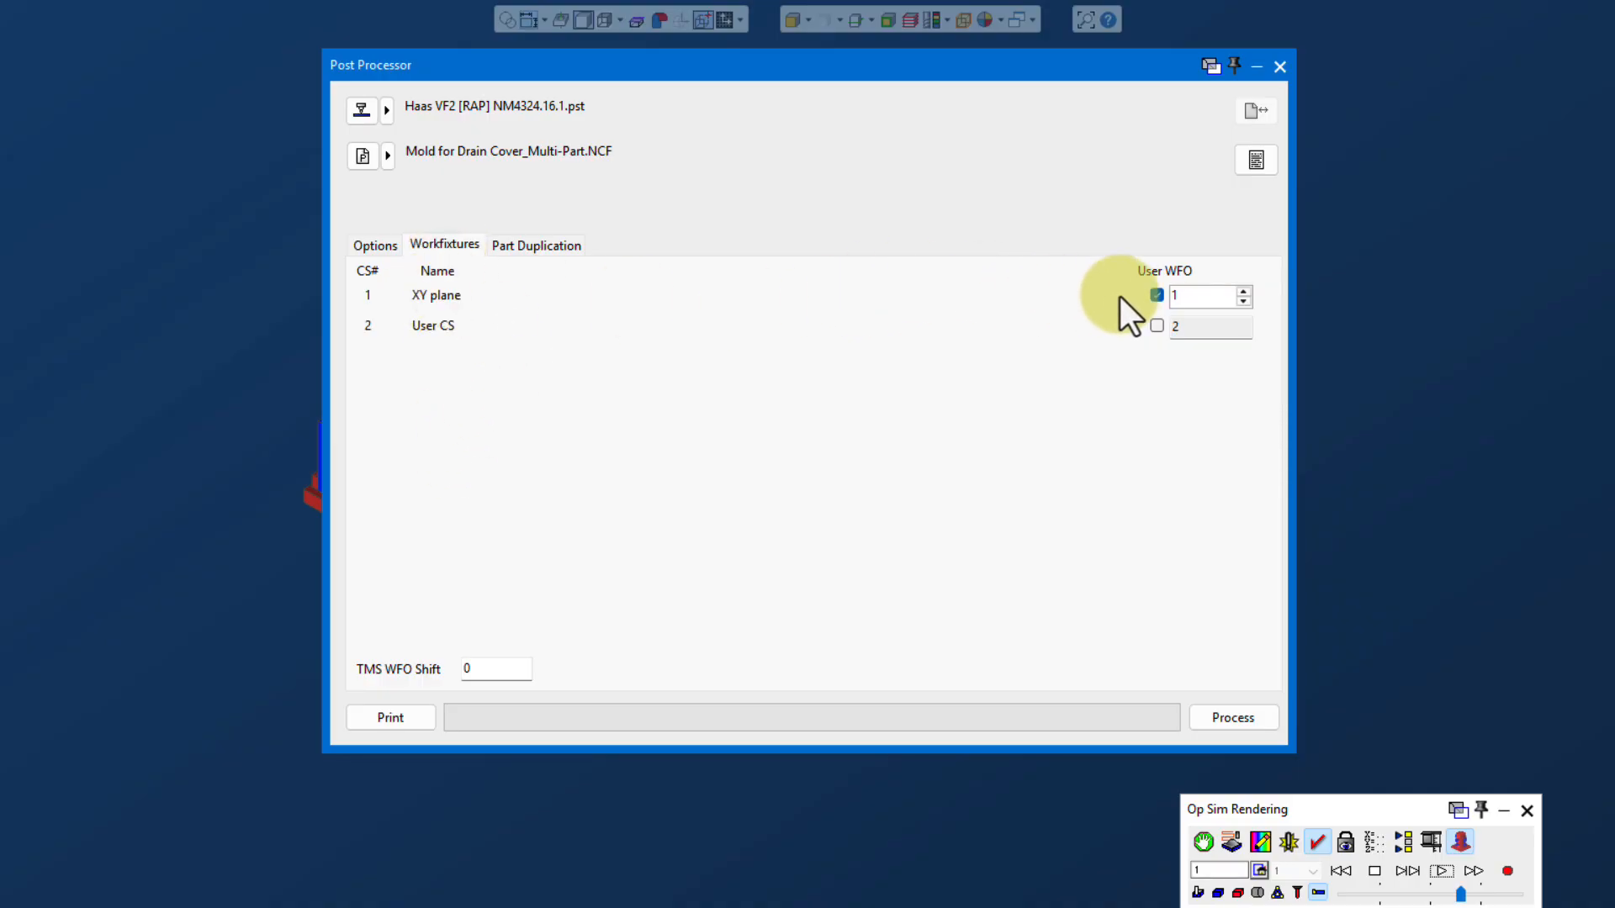
click(558, 247)
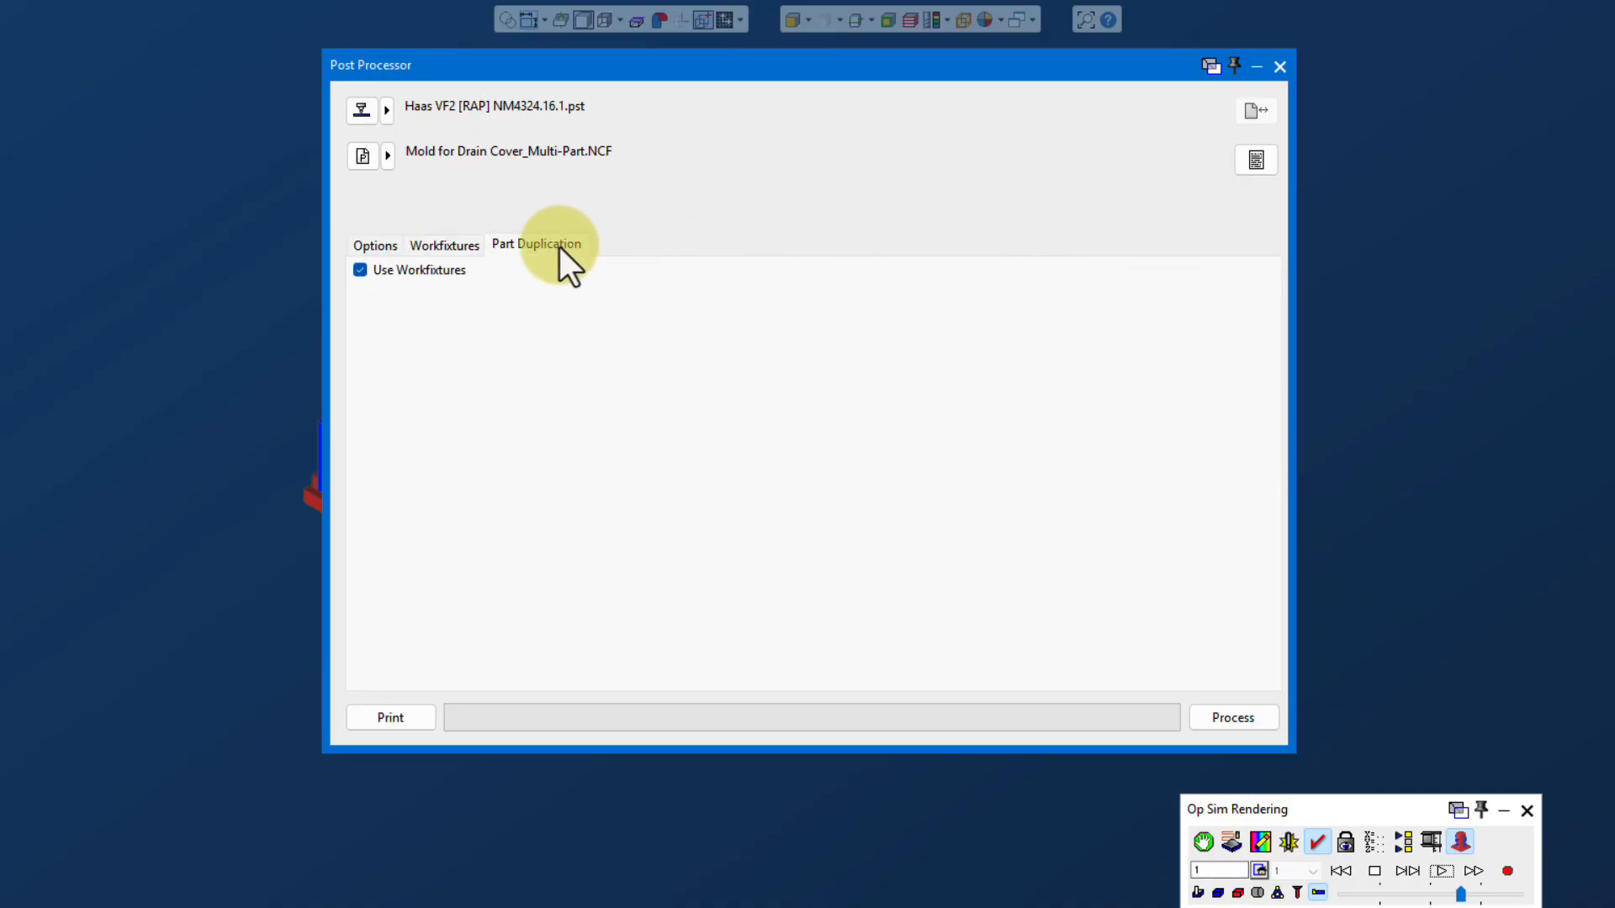
click(387, 271)
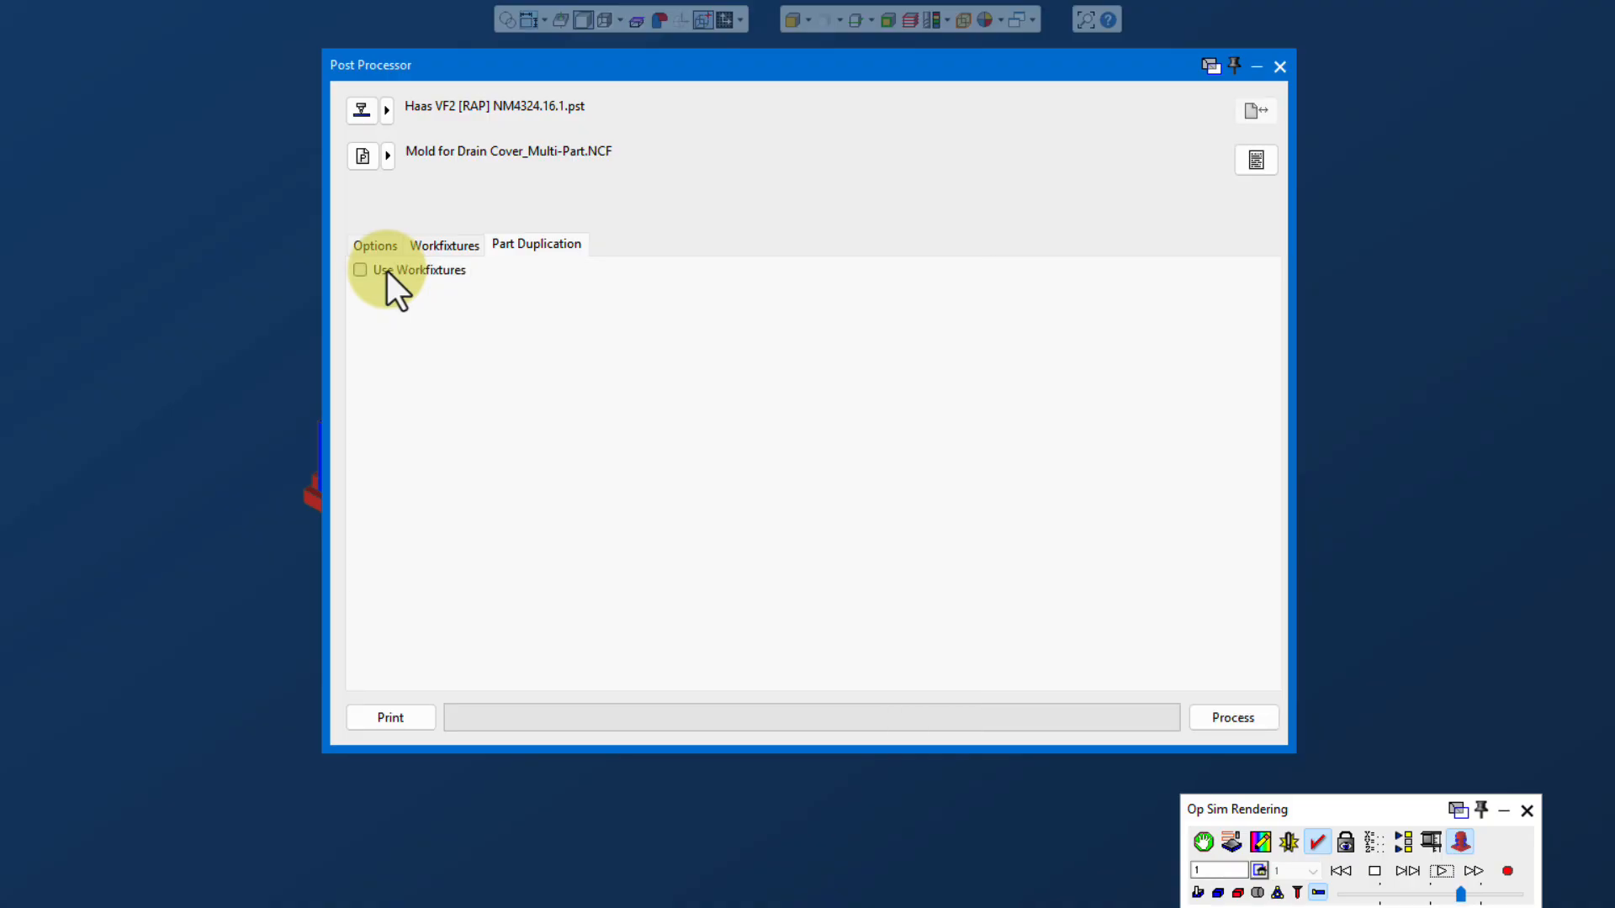
click(397, 271)
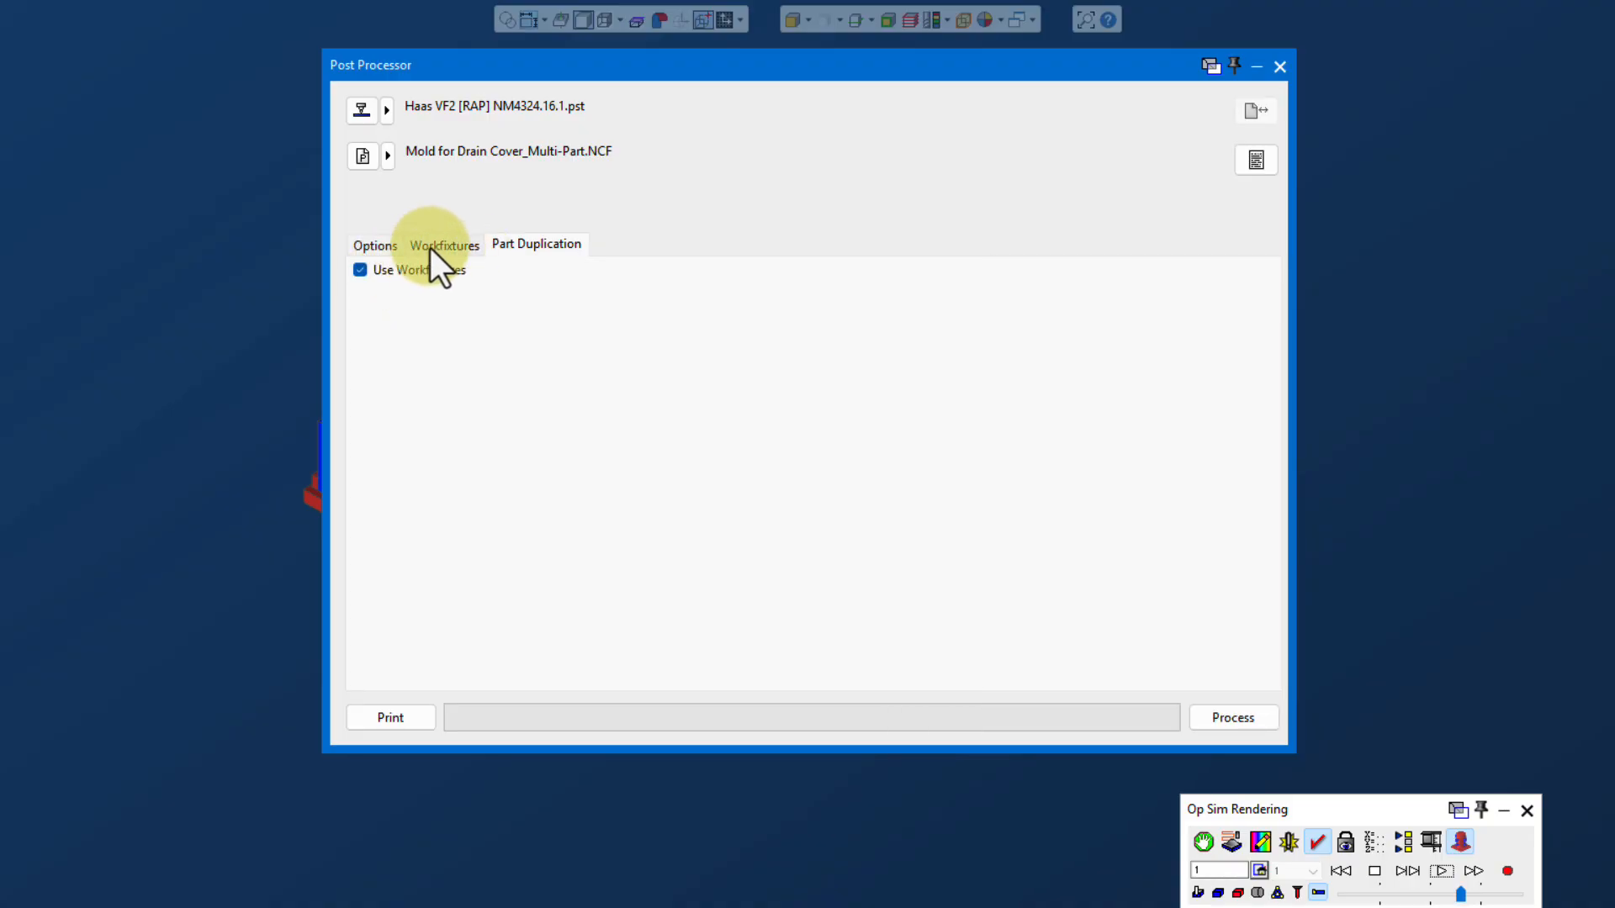
click(431, 245)
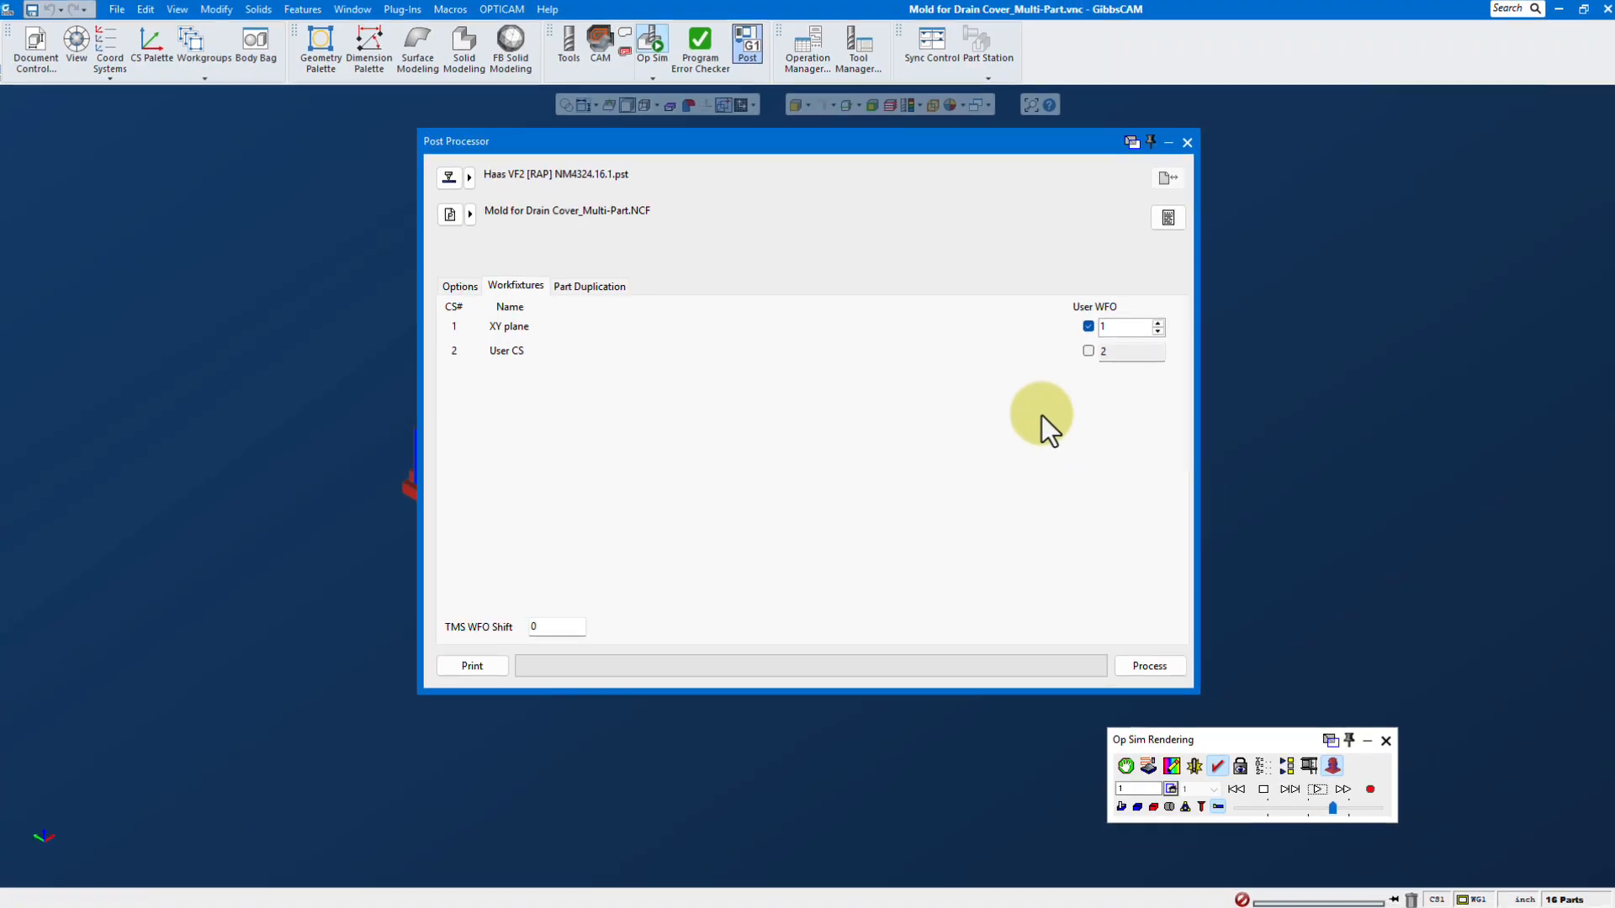
click(1185, 144)
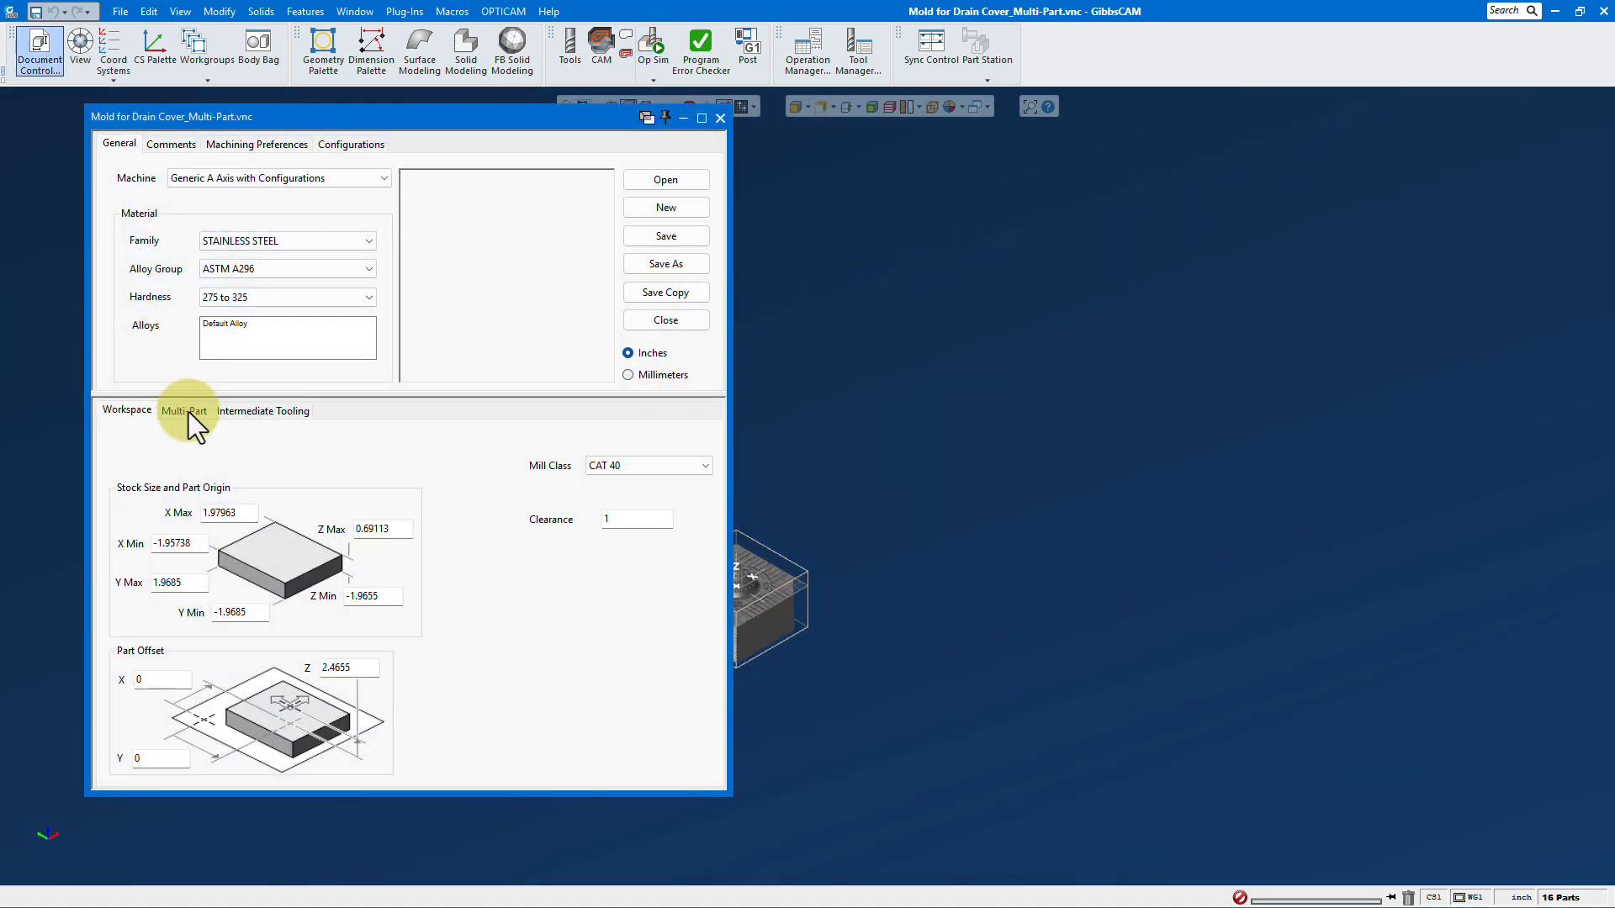
- Review the multi-part grid settings, check where the duplicated parts sit on the table in Machine Sim, and close the simulation
click(187, 412)
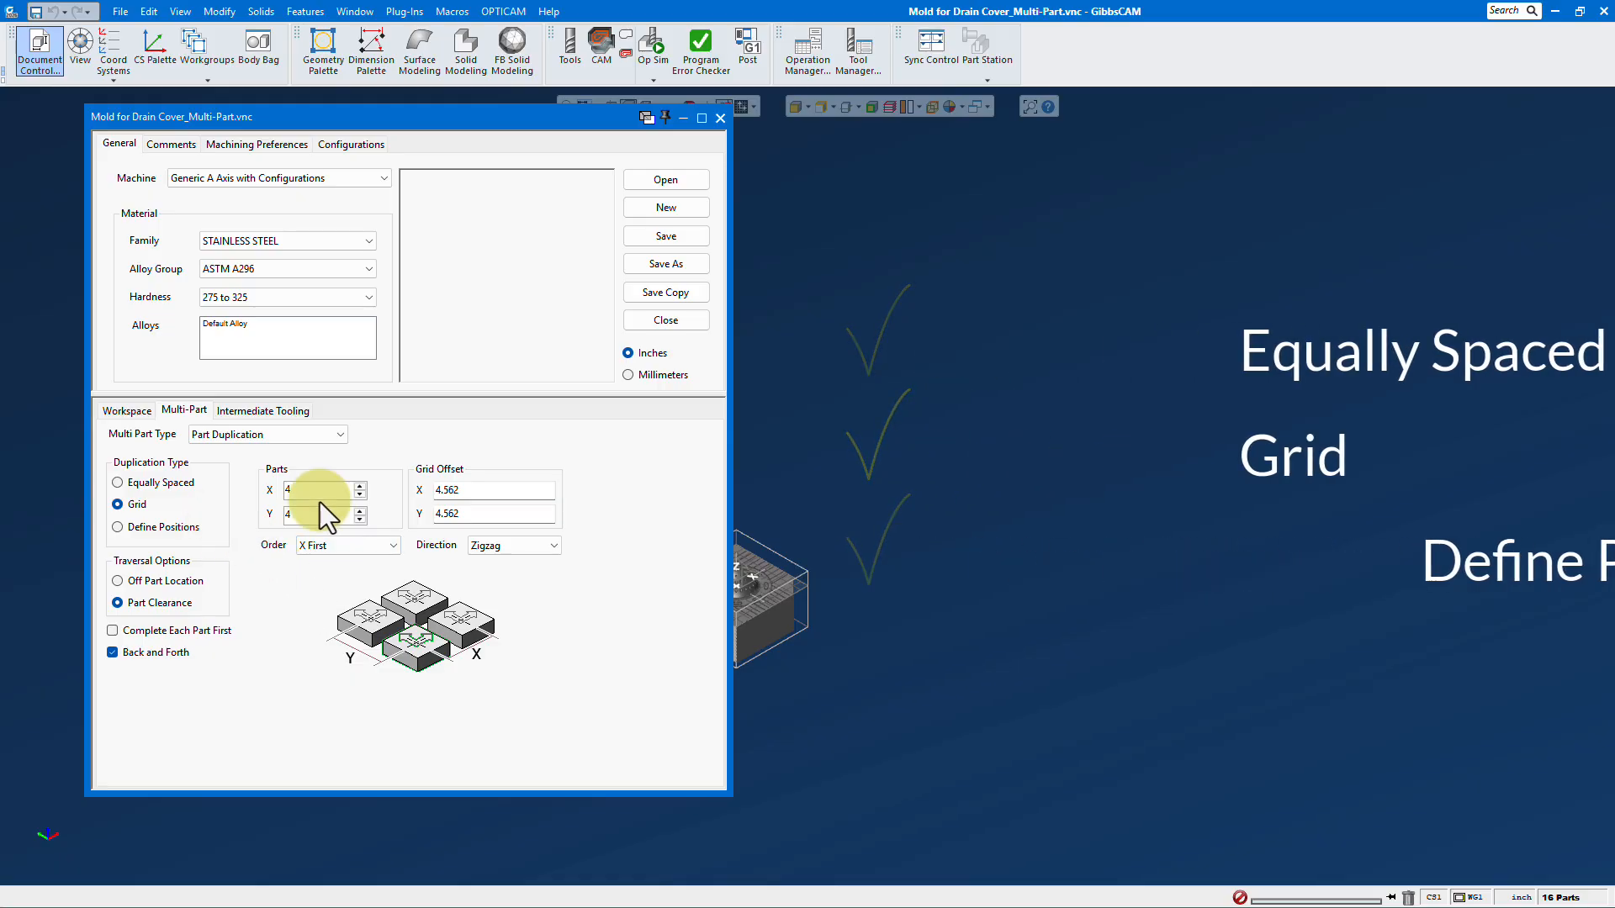
click(720, 120)
click(652, 81)
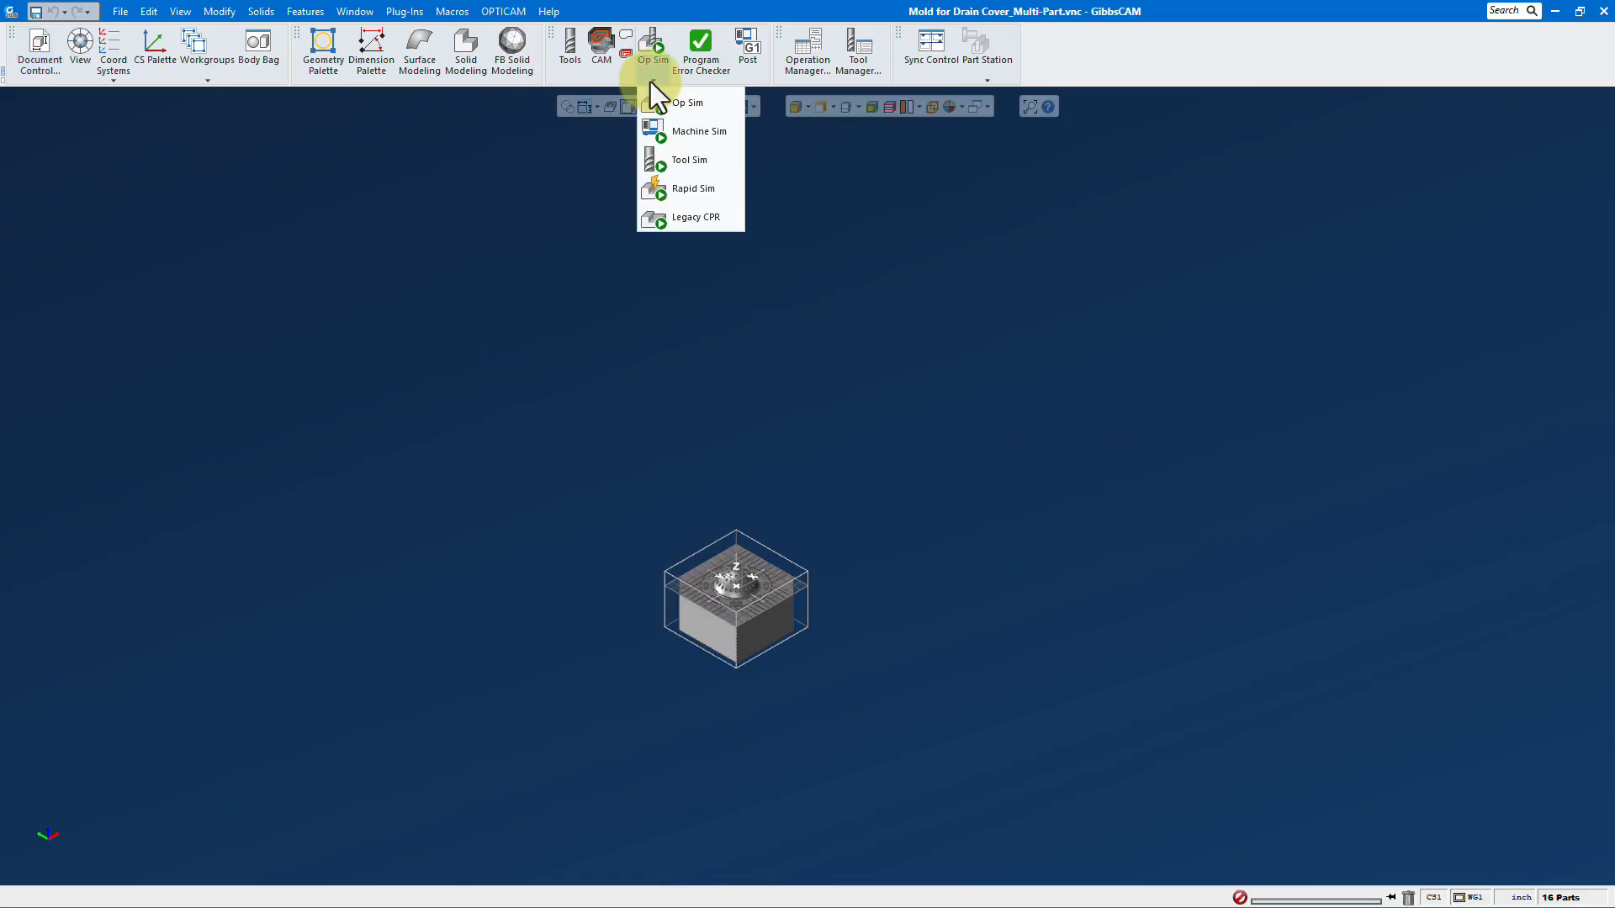
click(681, 132)
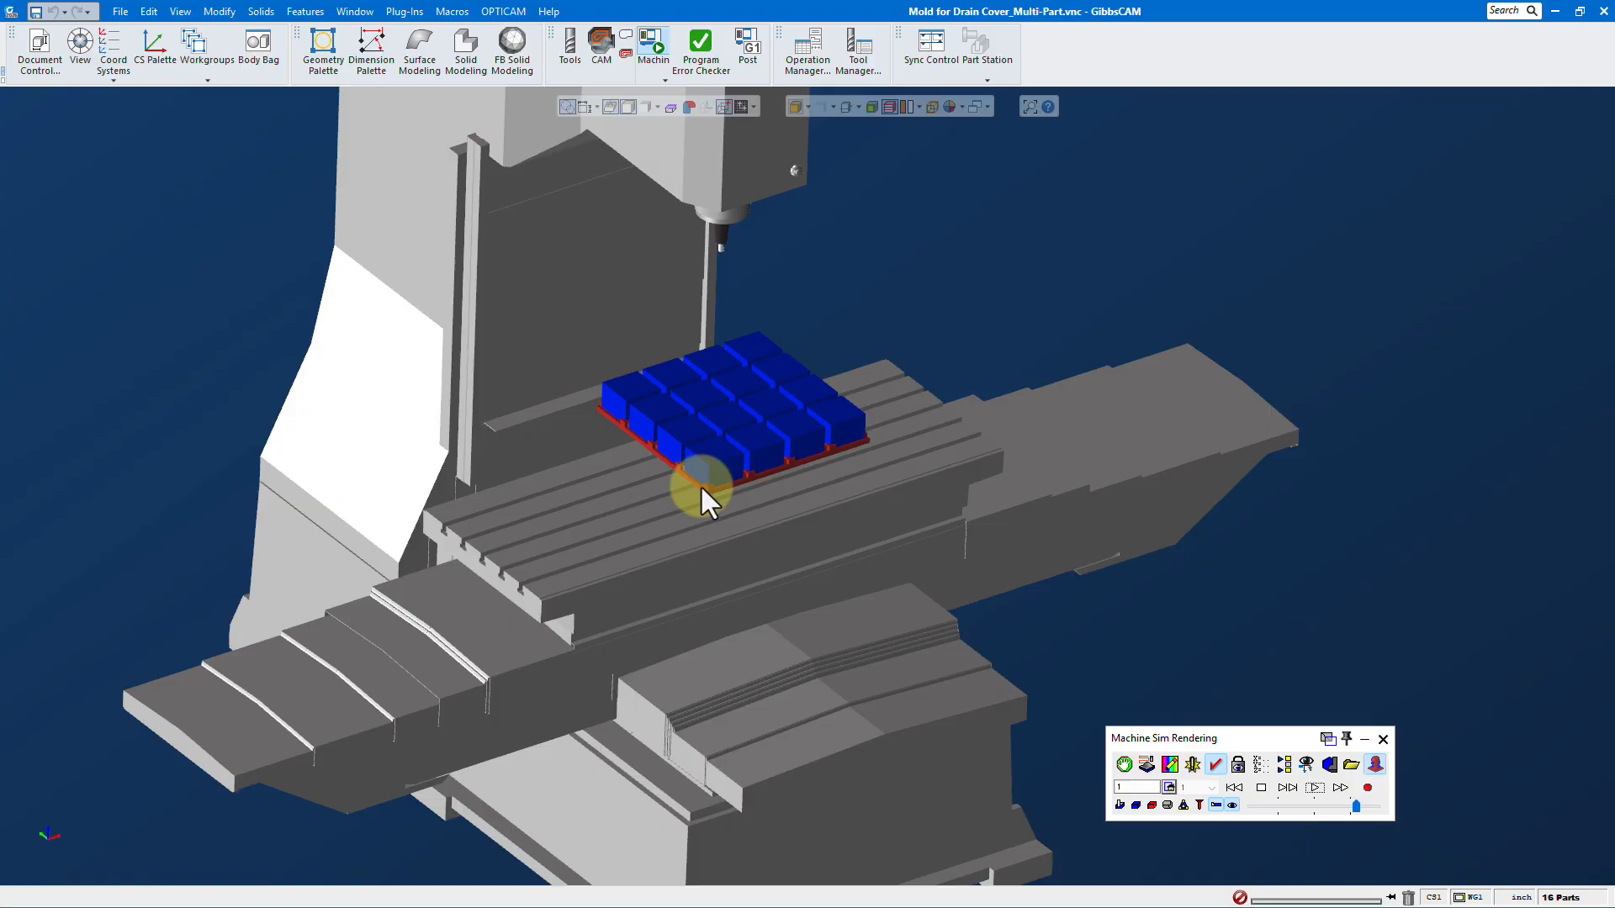
click(1383, 739)
- Set the part offset to X -7 and Y -7 in the document settings and close them
click(35, 60)
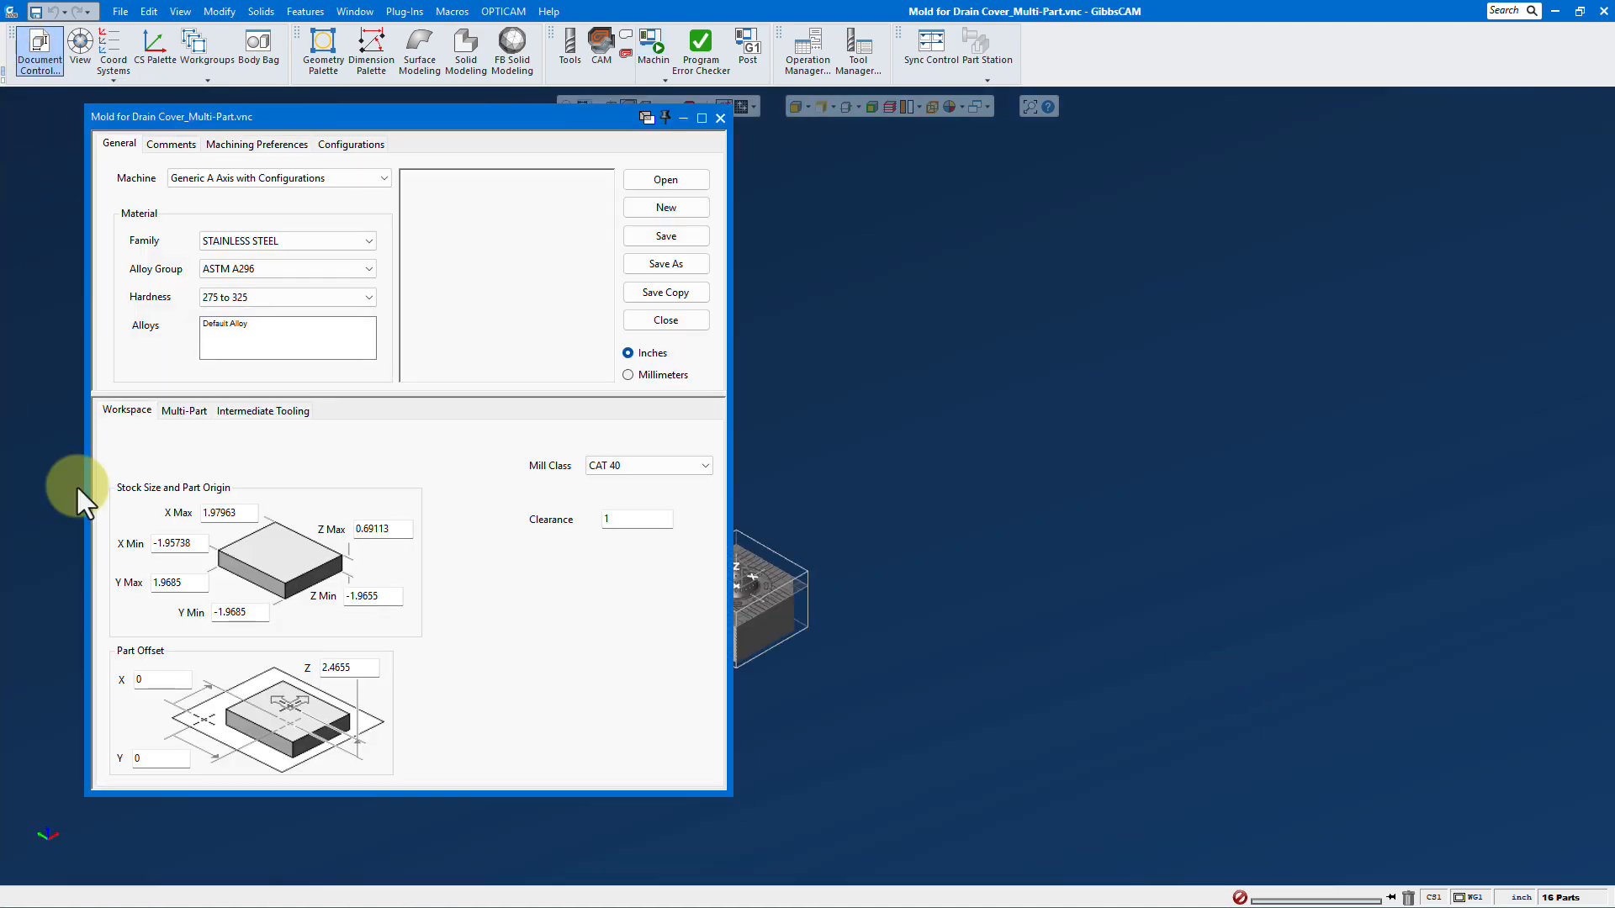
double_click(155, 681)
text(-7)
double_click(164, 760)
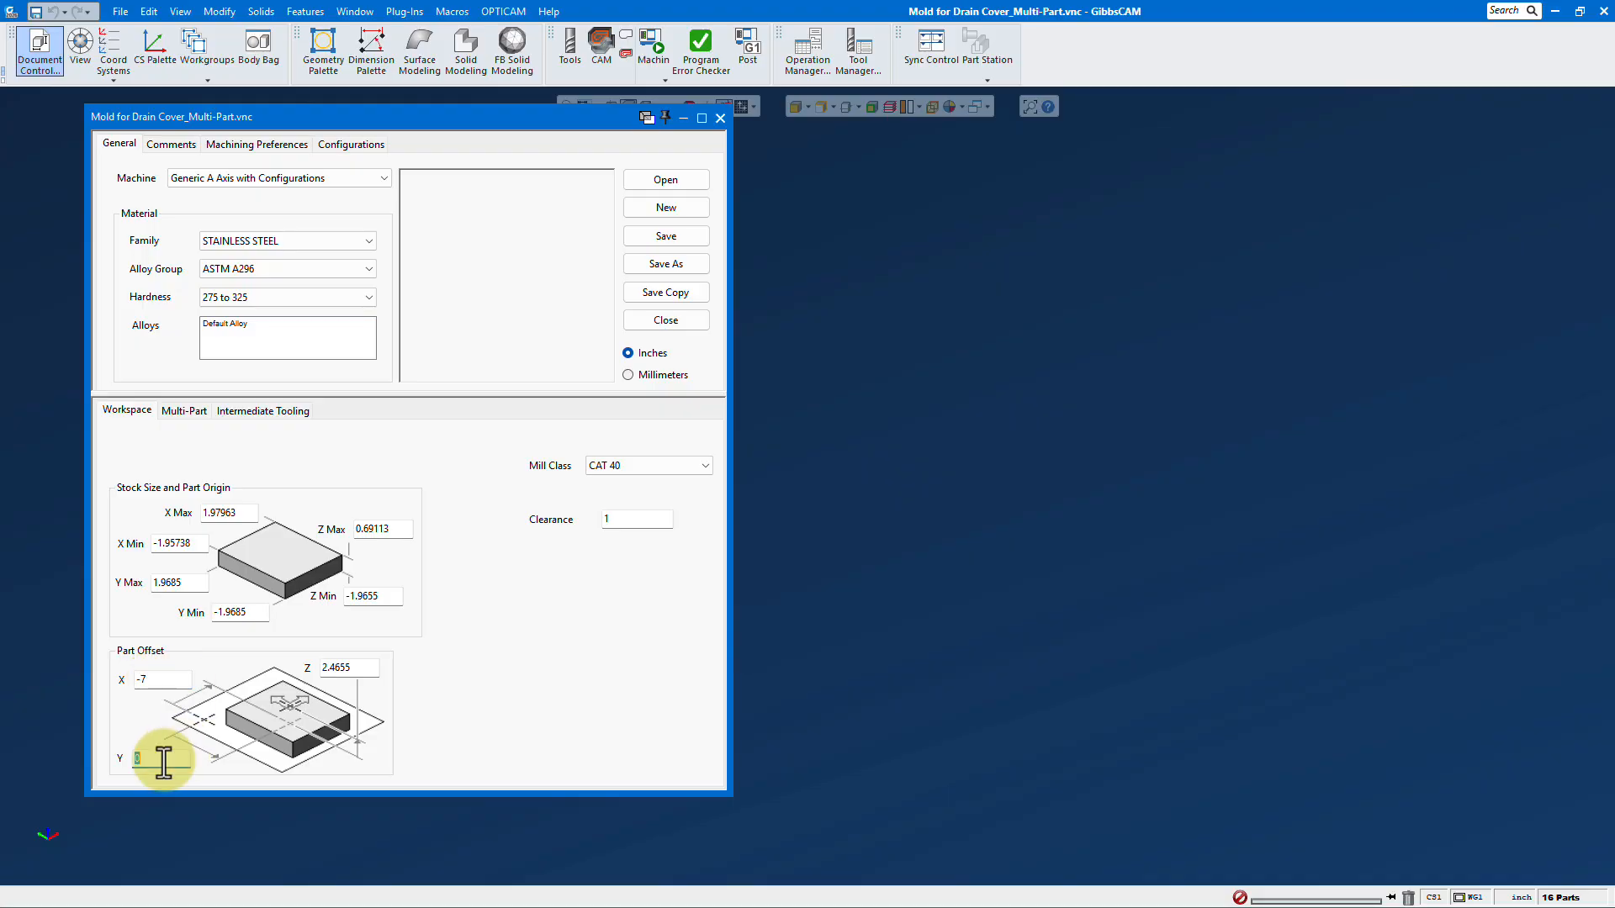
text(-7)
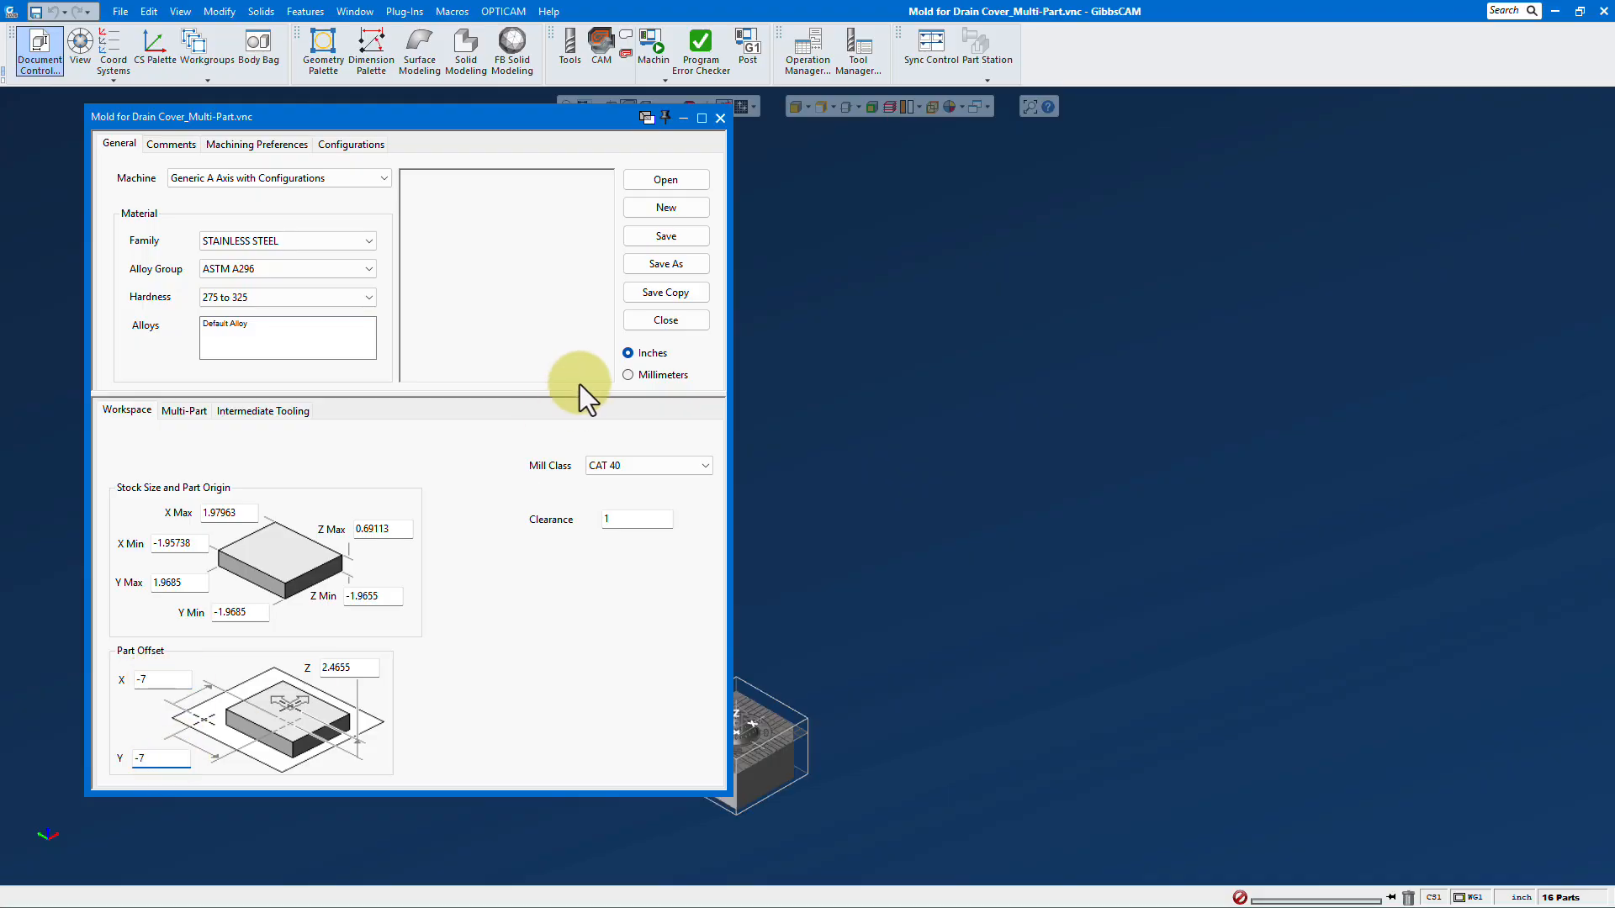
click(720, 118)
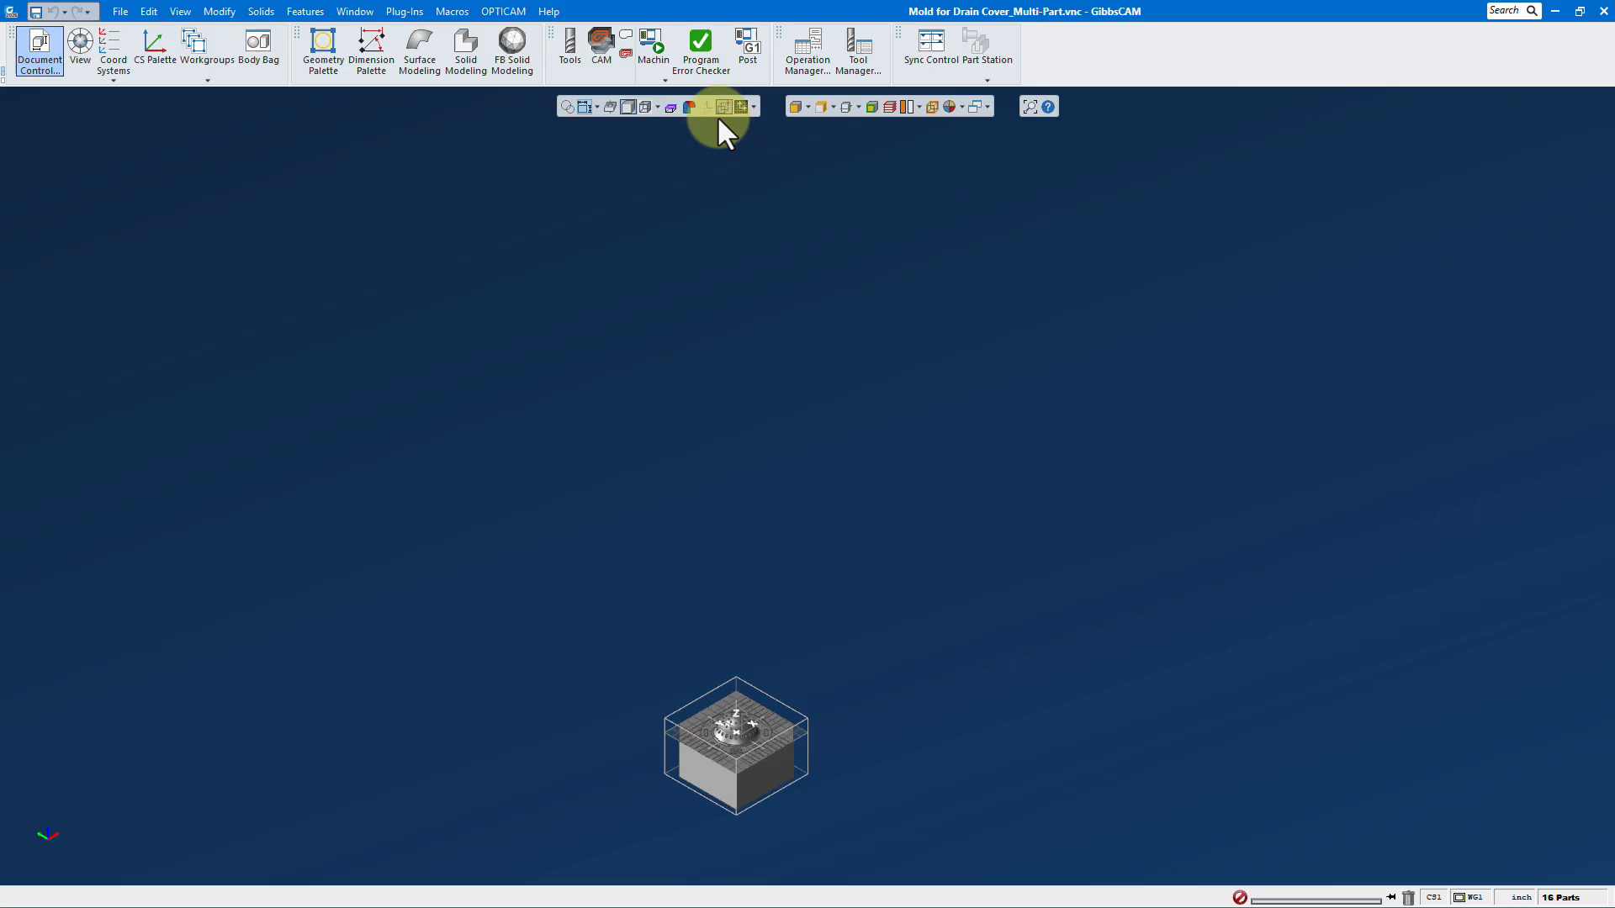
- Display the offset part grid on the machine table in Machine Sim and play the machining simulation
click(654, 47)
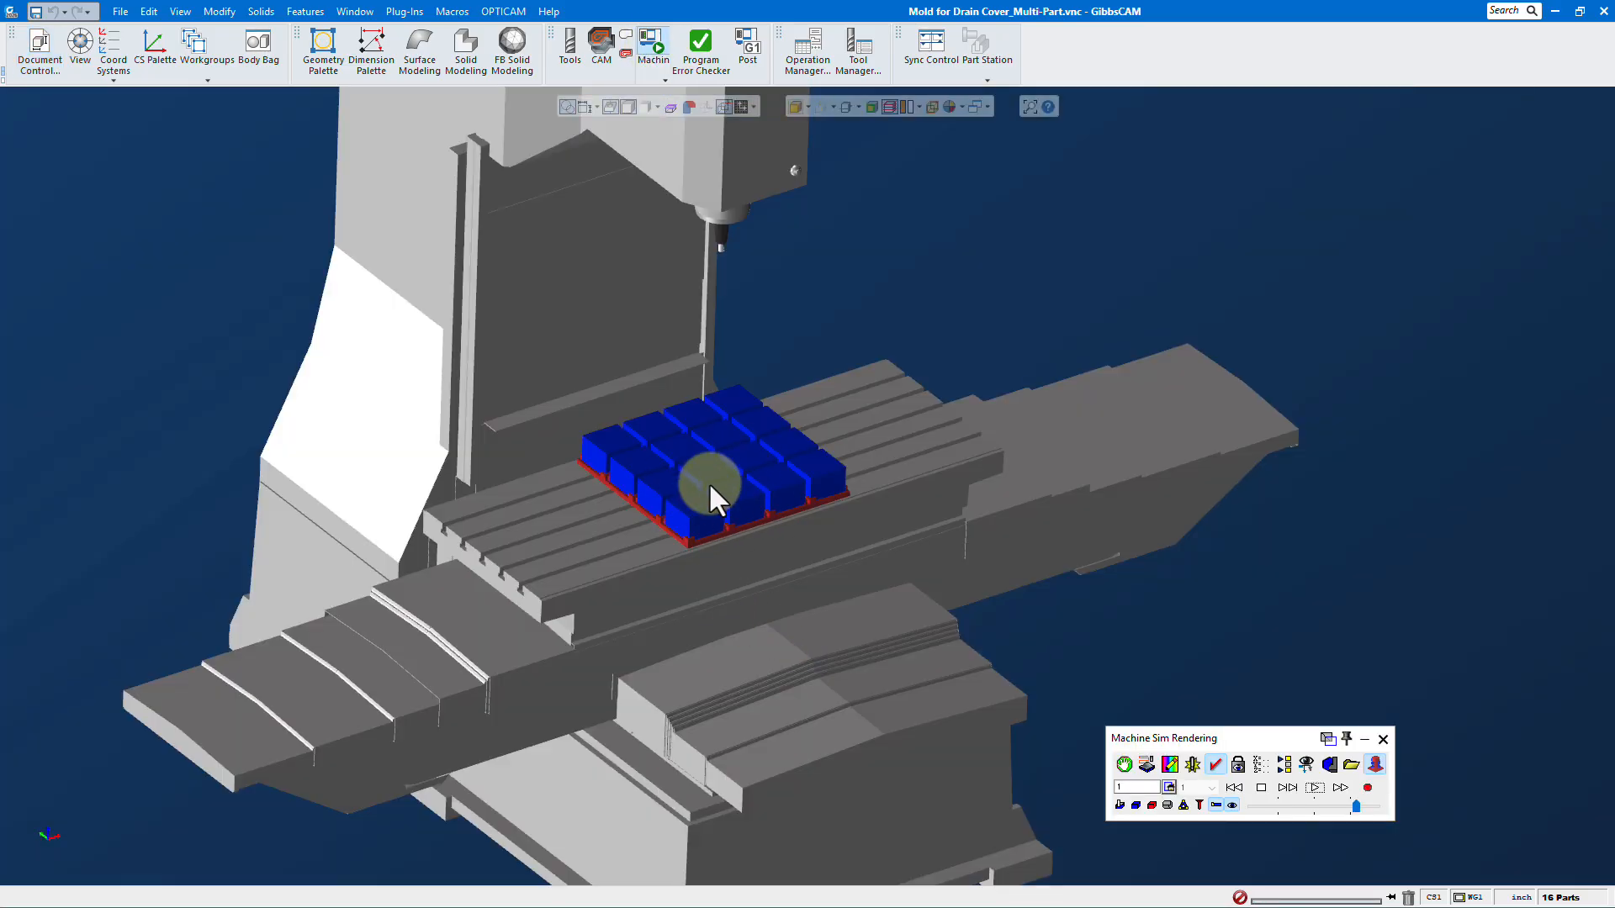
click(1314, 791)
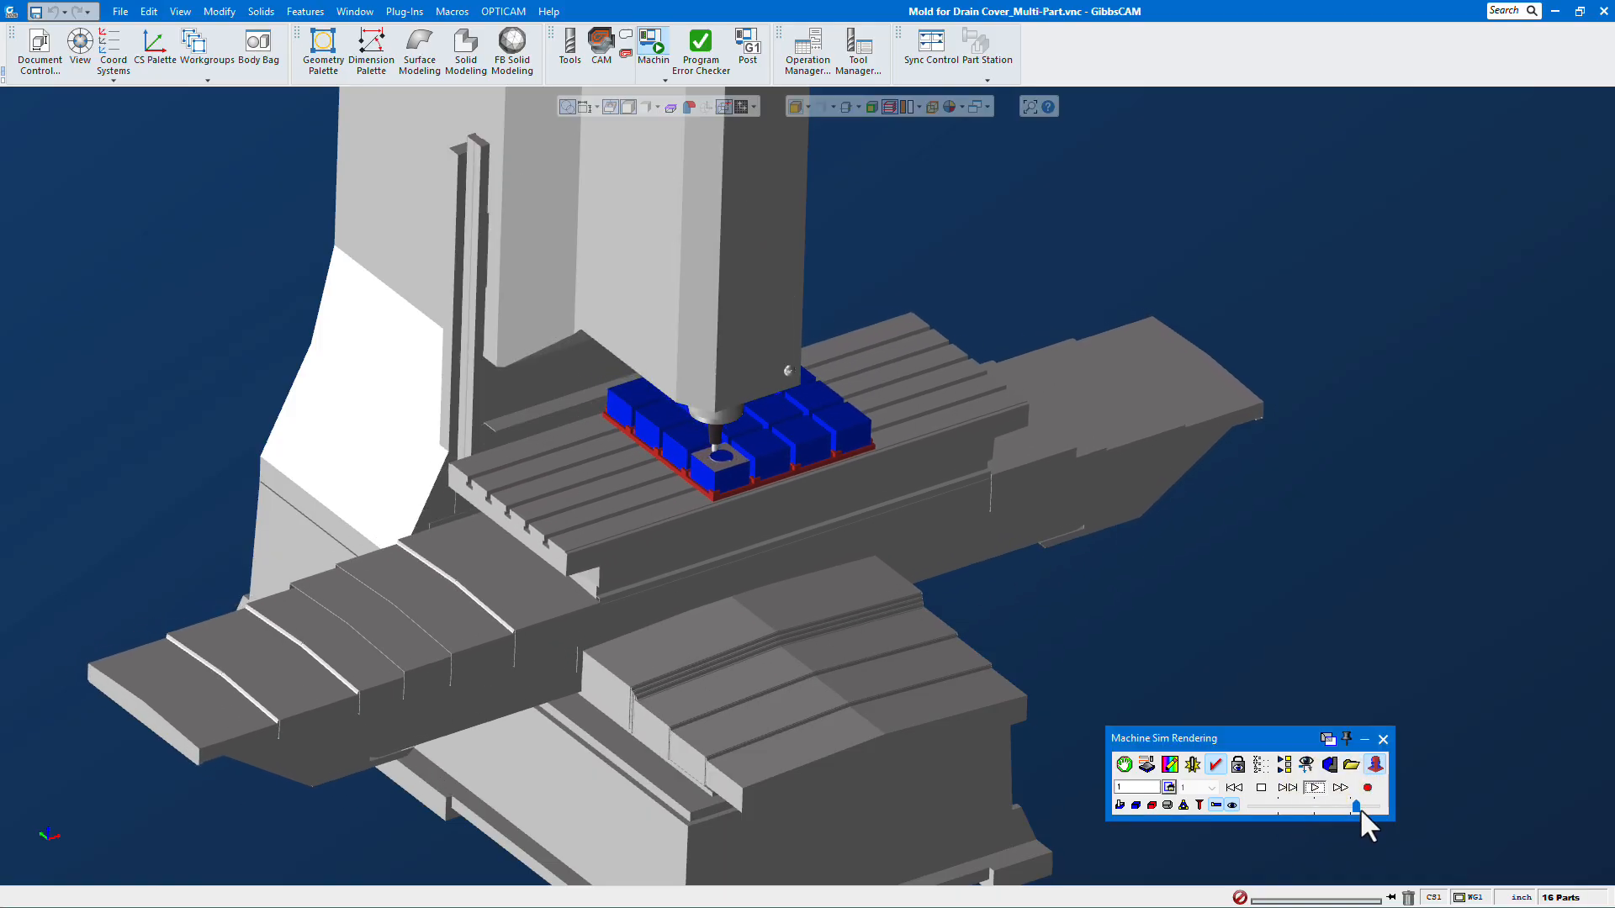